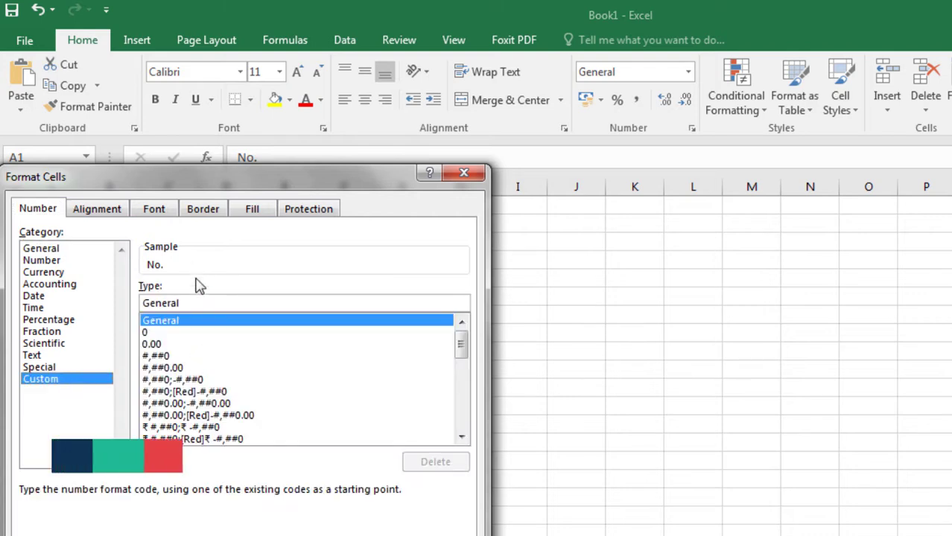
Step: Apply the custom number format 000 to column A and fill the series from 001 down to 525
left_click_drag(192, 302, 107, 304)
type("000")
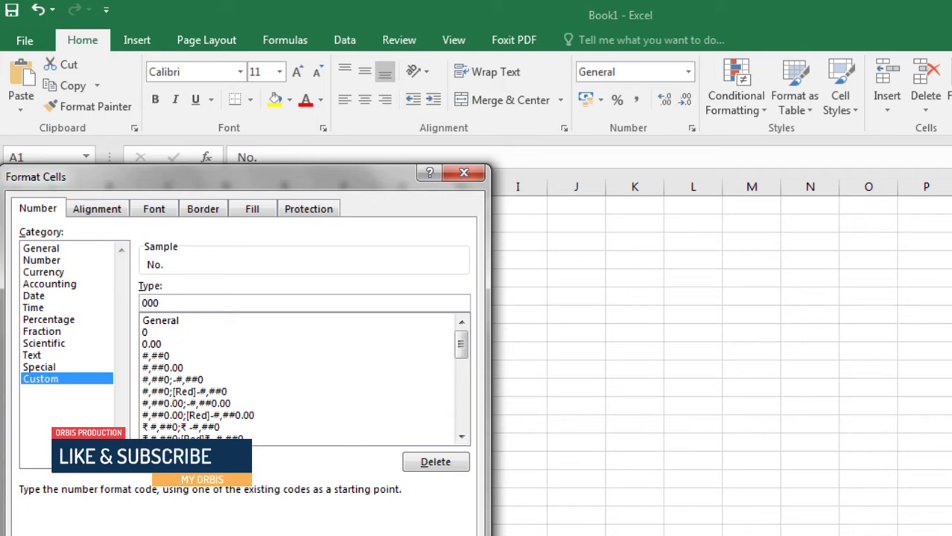
key("Return")
left_click_drag(70, 224, 72, 240)
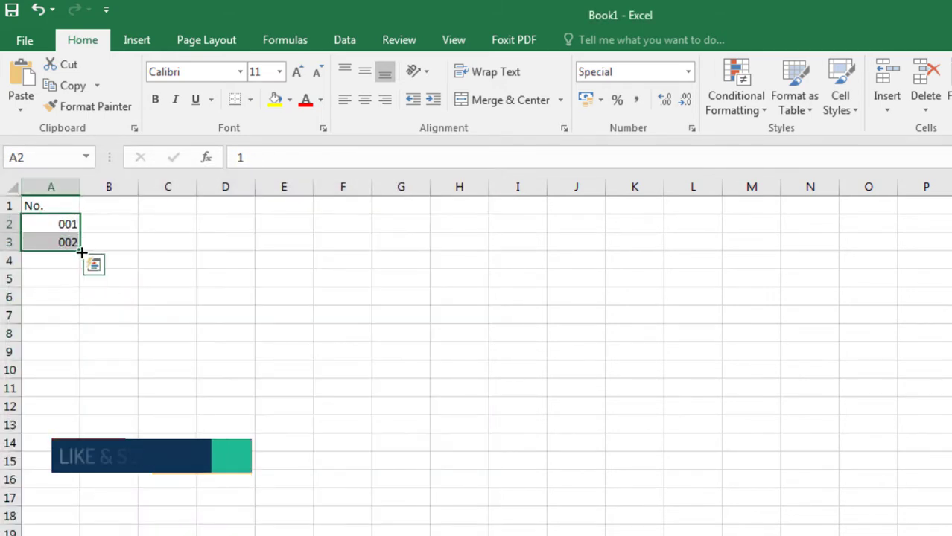
left_click_drag(81, 254, 48, 339)
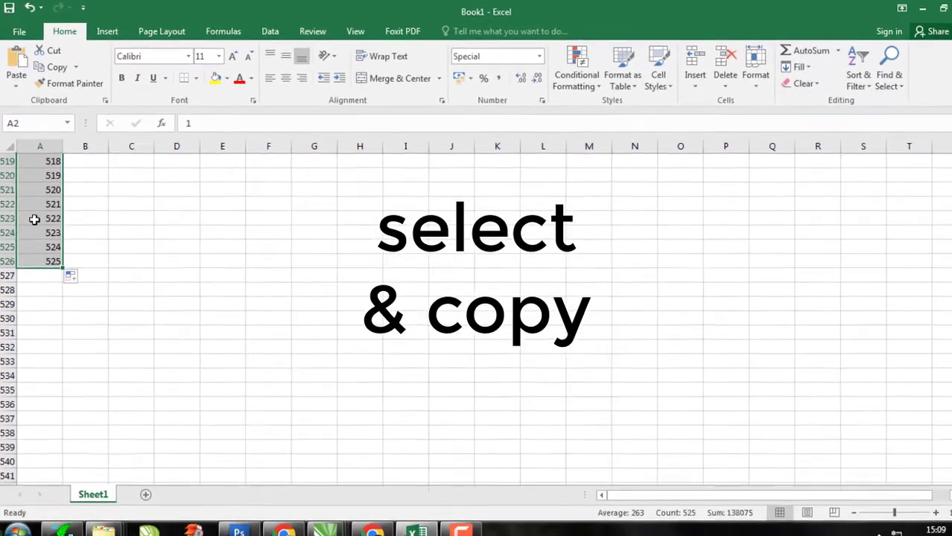
Step: Copy column A from the last number, 525, up to and including the No. header
left_click(41, 278)
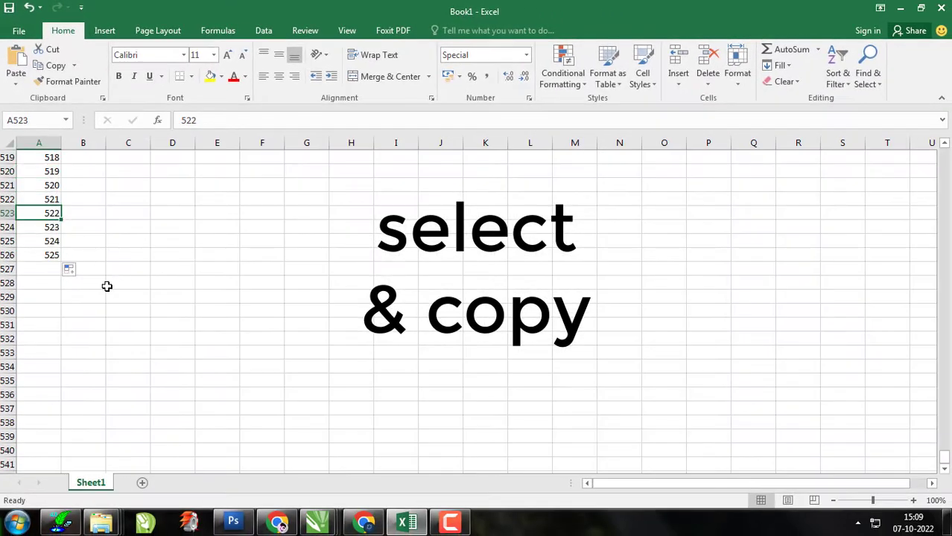
scroll(112, 288, "up", 20)
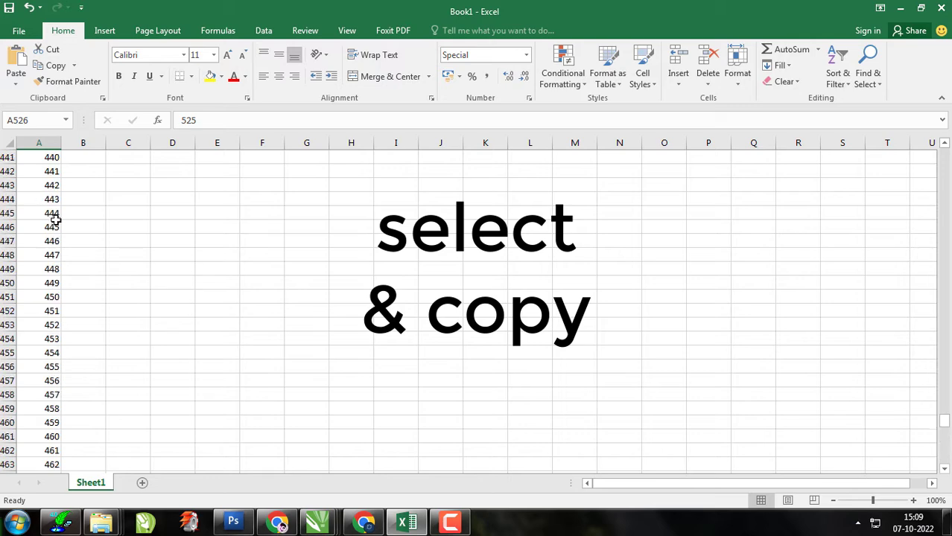
scroll(946, 380, "up", 8)
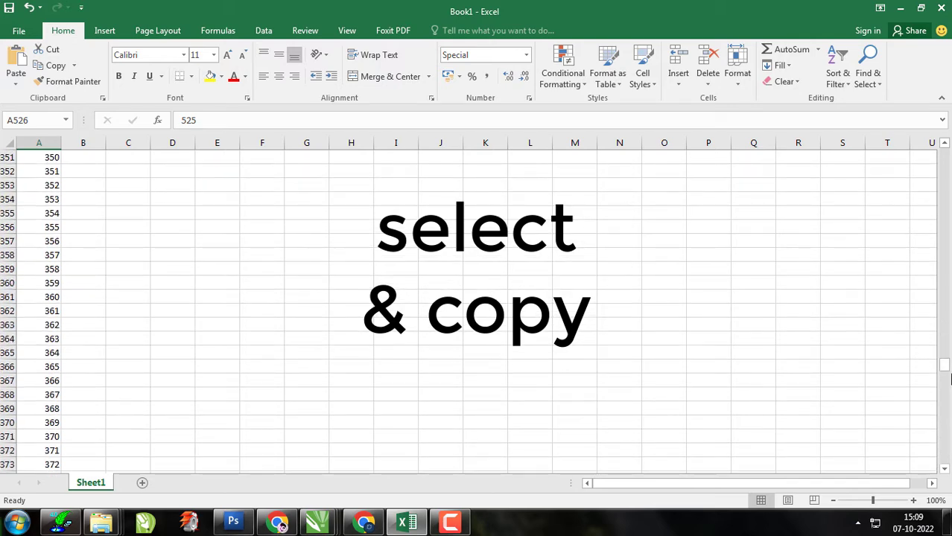
left_click_drag(948, 373, 946, 153)
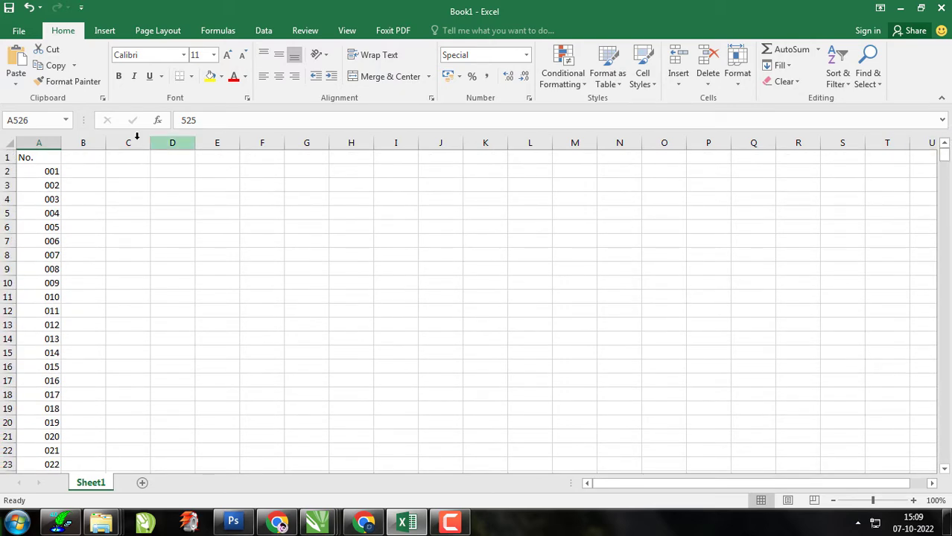
left_click(58, 159, "shift")
key("ctrl+c")
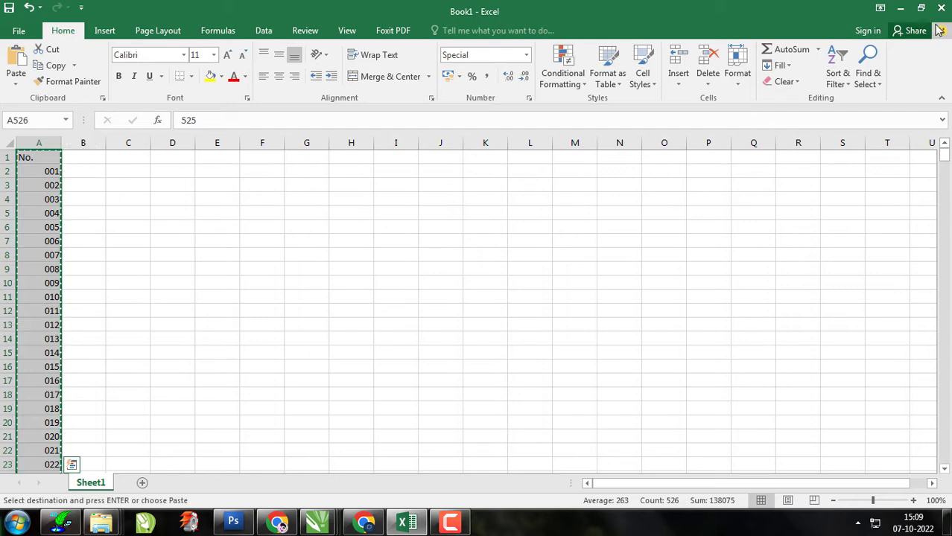
Step: Minimize Excel, open Notepad and paste the copied number list into a blank document
left_click(899, 9)
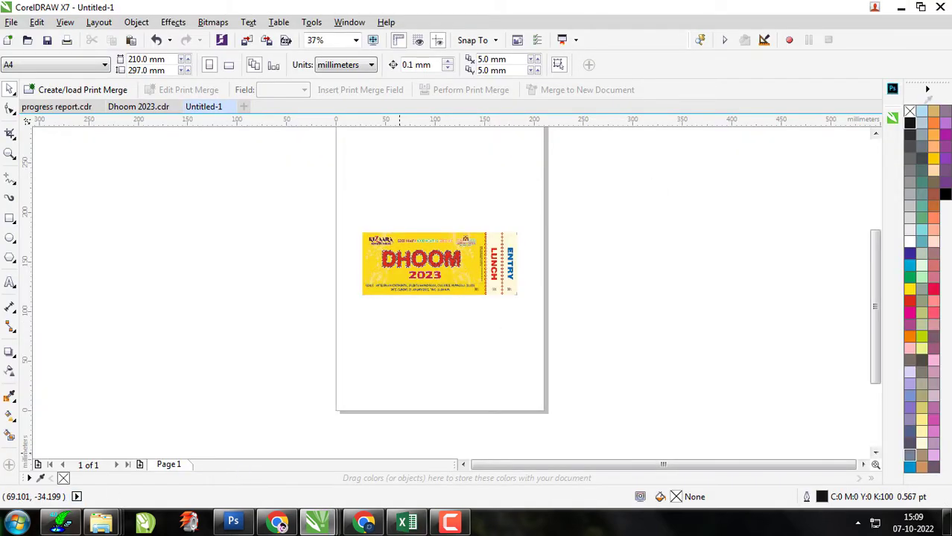
left_click(17, 522)
type("note")
key("Down")
key("Down")
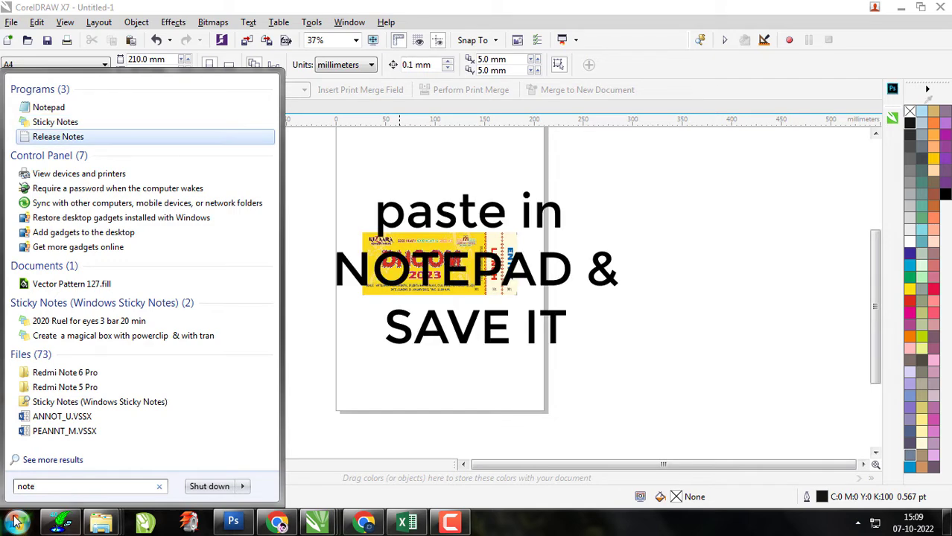
key("Up")
key("Up")
key("Return")
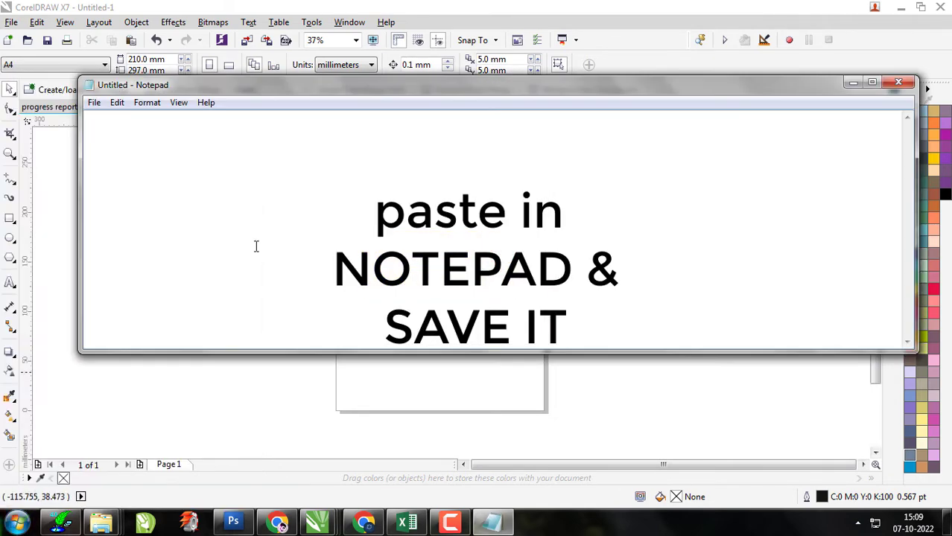
key("ctrl+v")
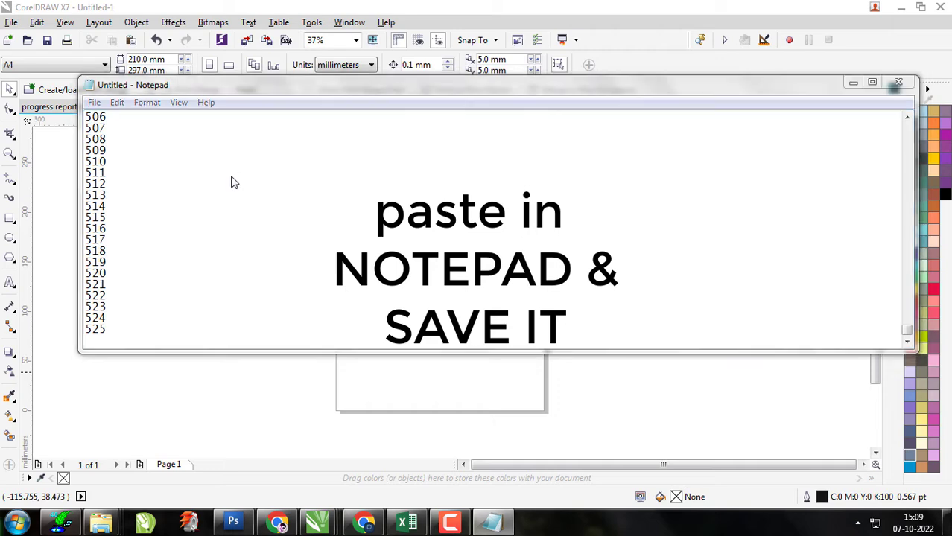
Step: Save the number list as the text file 5 on the Desktop and close Notepad
key("ctrl+s")
type("5")
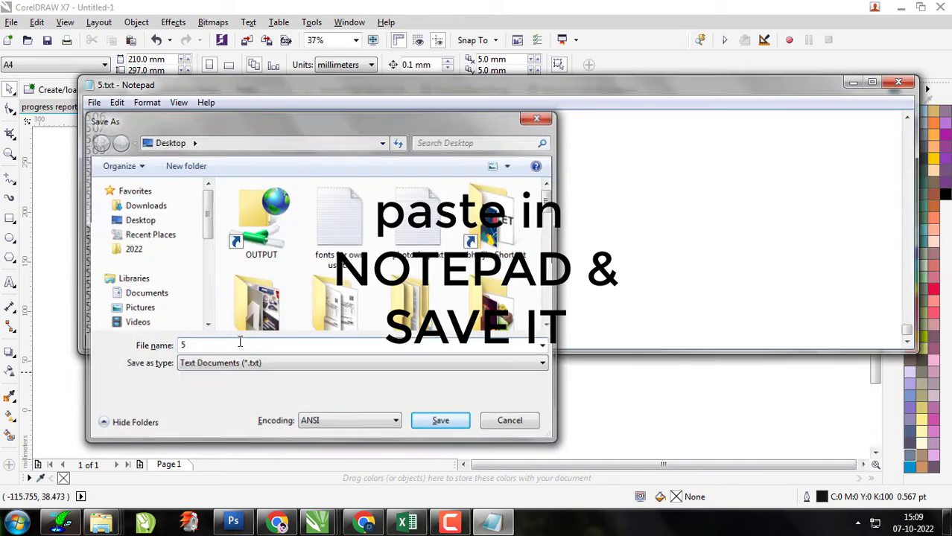
key("Return")
left_click(902, 83)
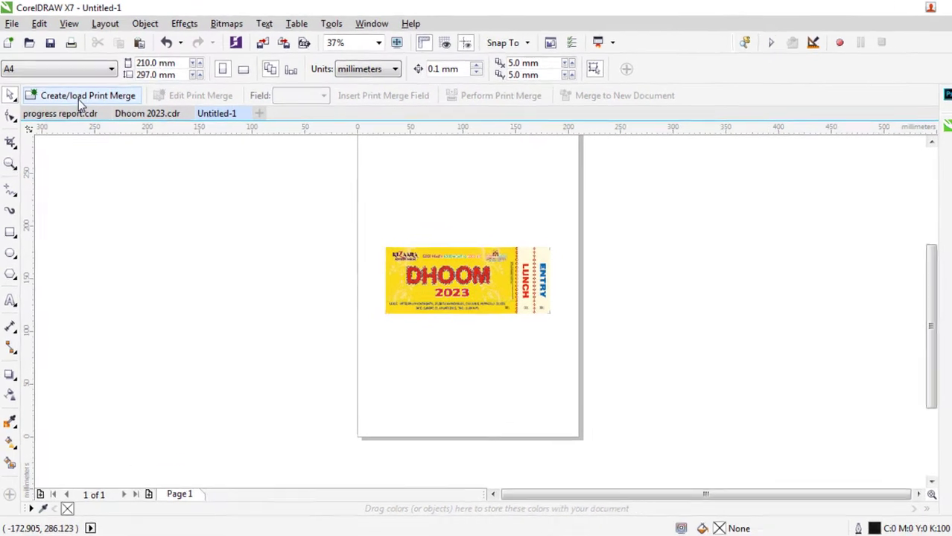
Step: Start a print merge in CorelDRAW that imports its text from the file 5.txt on the Desktop
left_click(74, 94)
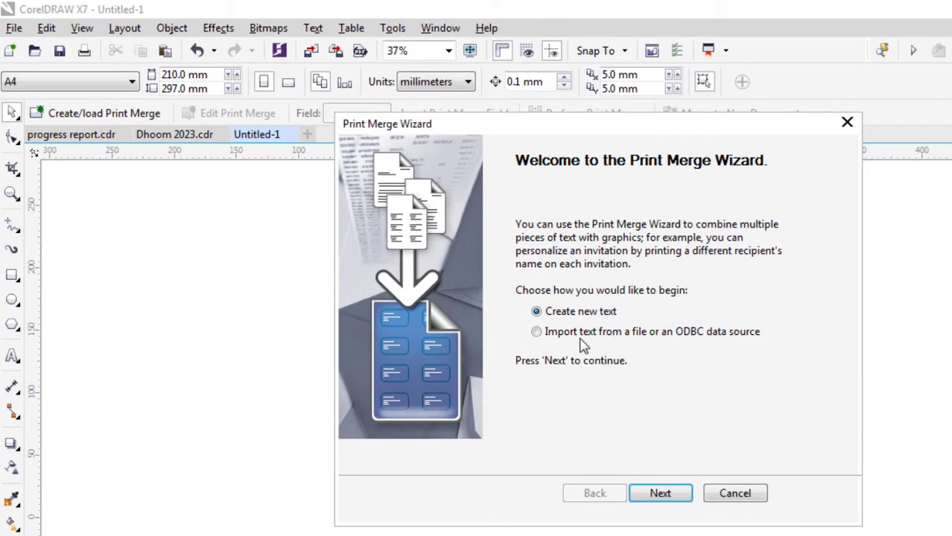
left_click(582, 337)
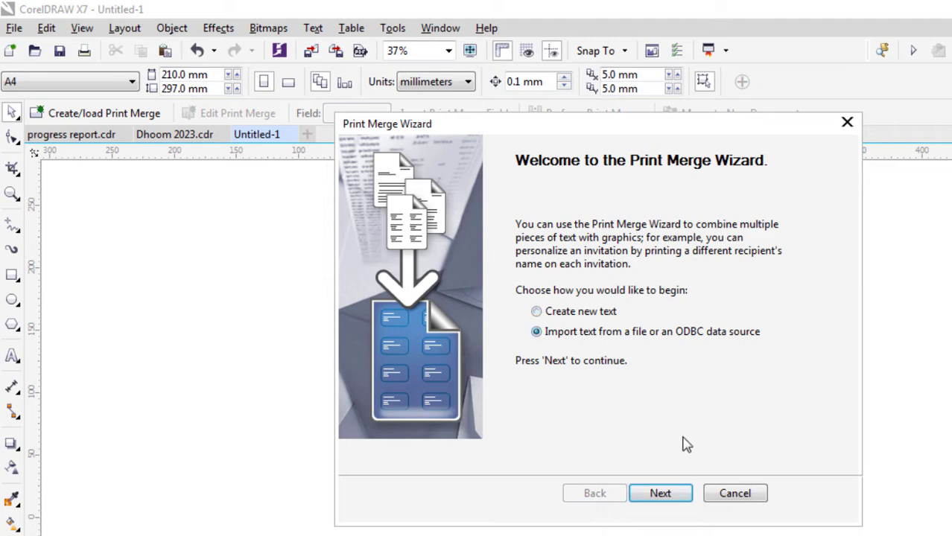
left_click(661, 494)
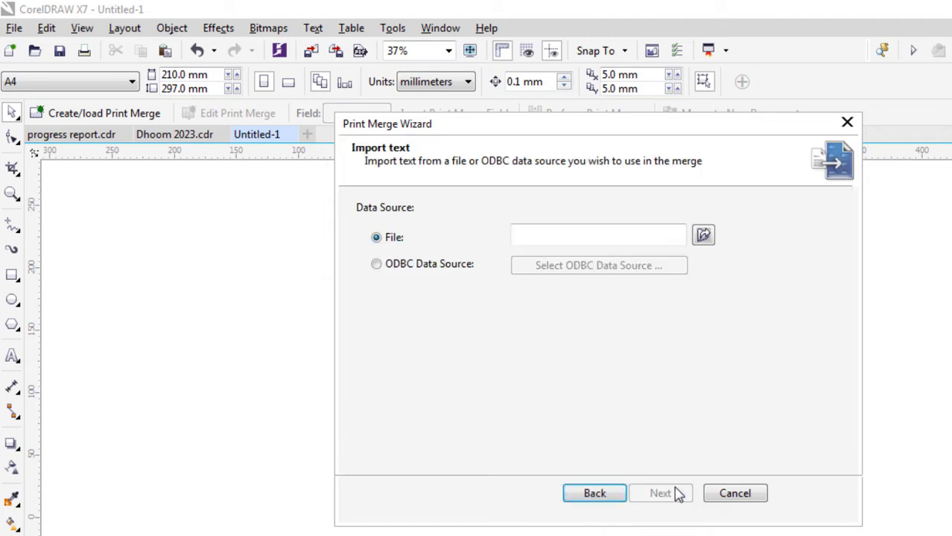
left_click(703, 236)
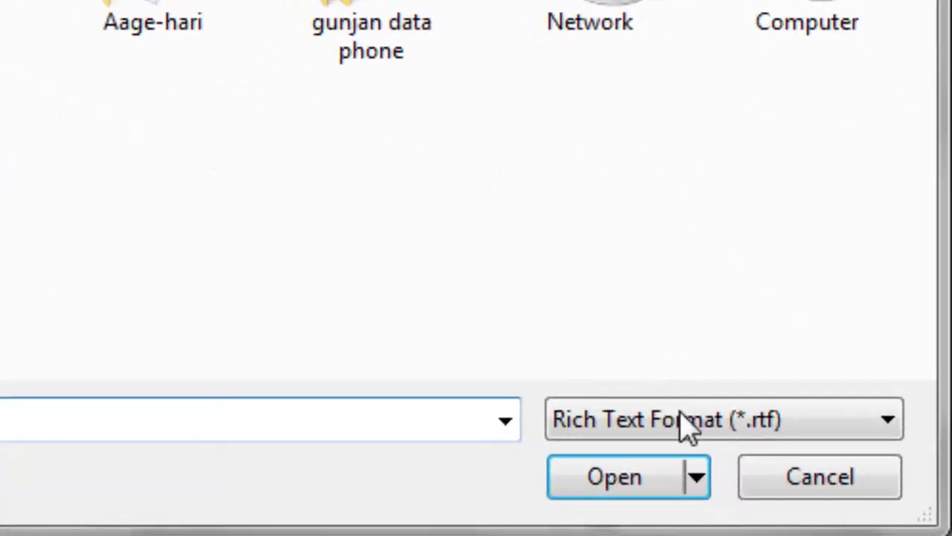
left_click(680, 412)
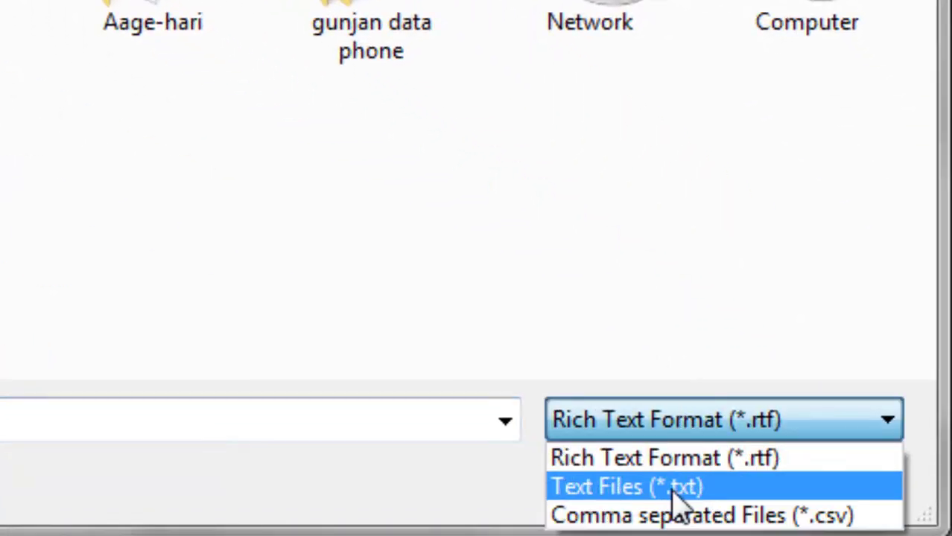
left_click(673, 488)
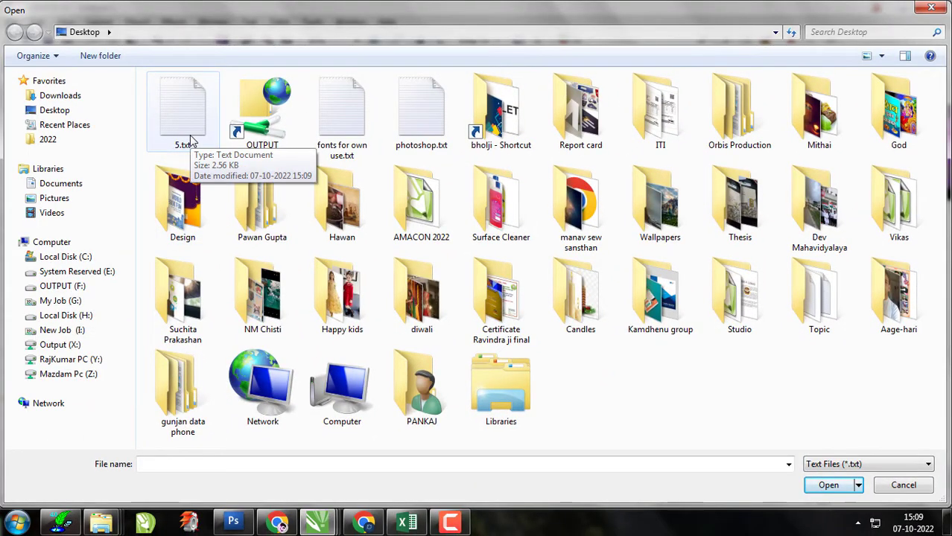
double_click(190, 136)
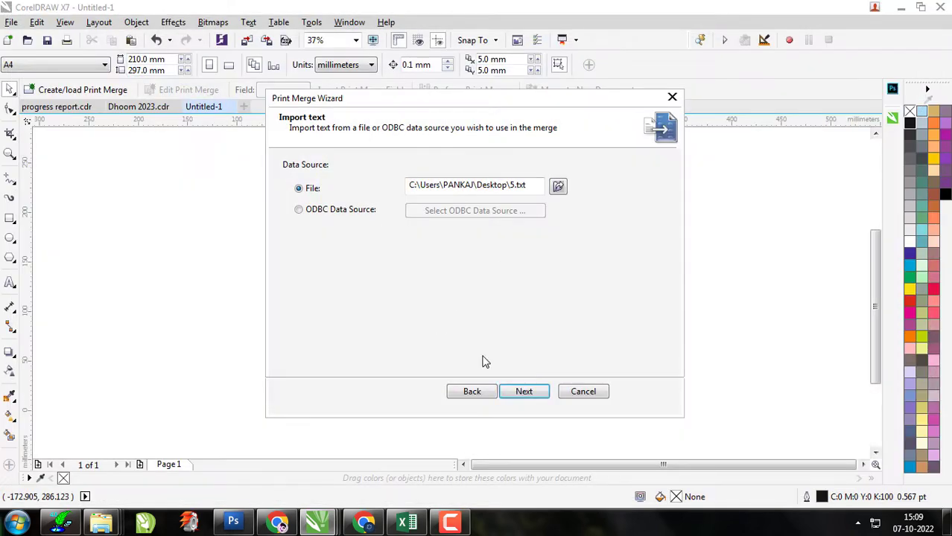
Step: Accept the imported No. field, check the records through to the end, and finish the print merge setup without saving data settings
left_click(535, 400)
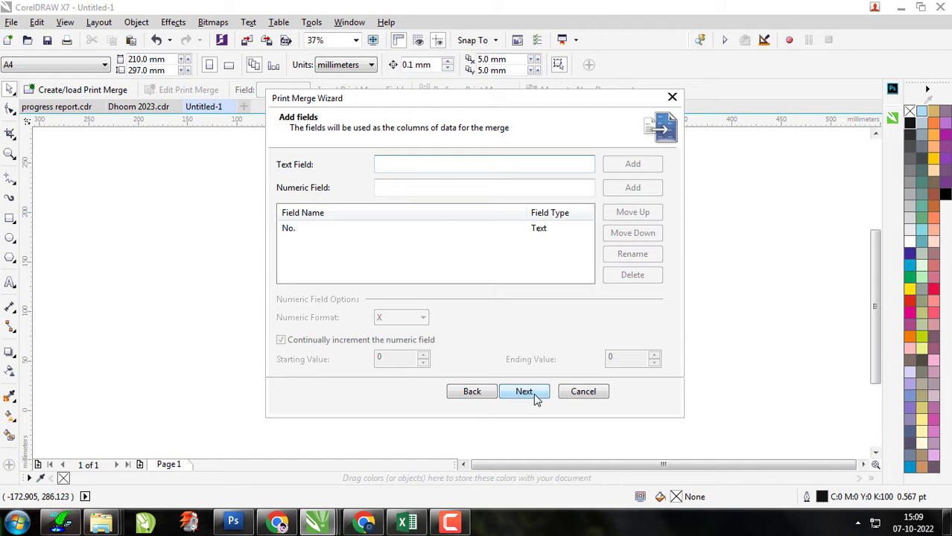
left_click(524, 392)
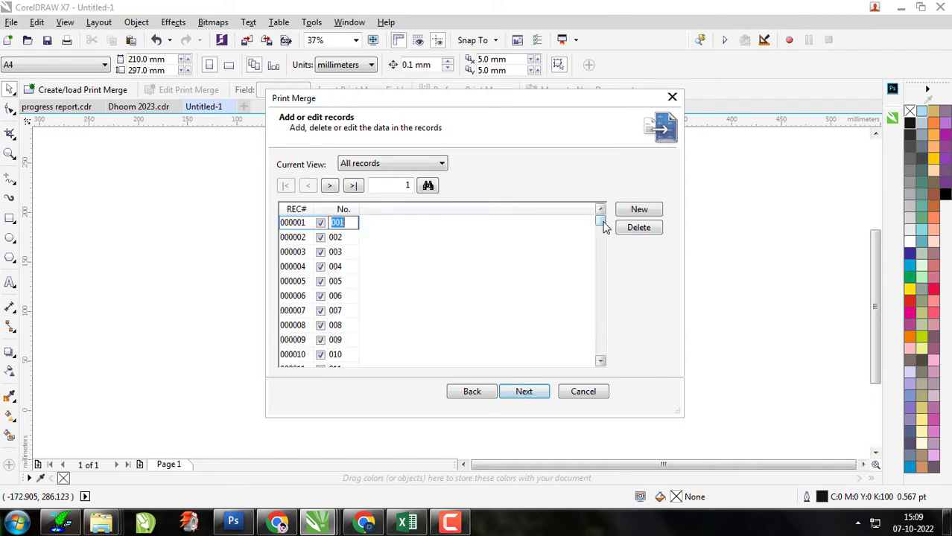
left_click_drag(604, 220, 628, 380)
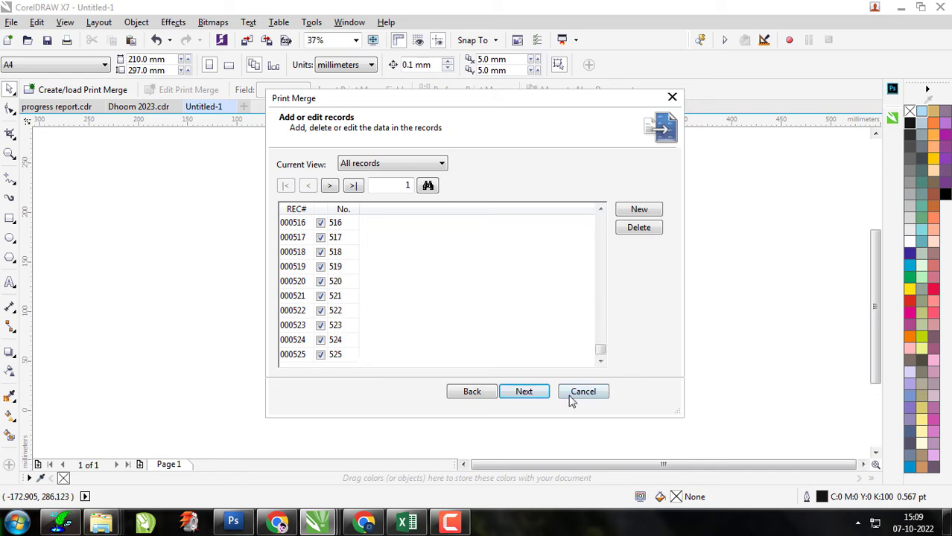
left_click(544, 395)
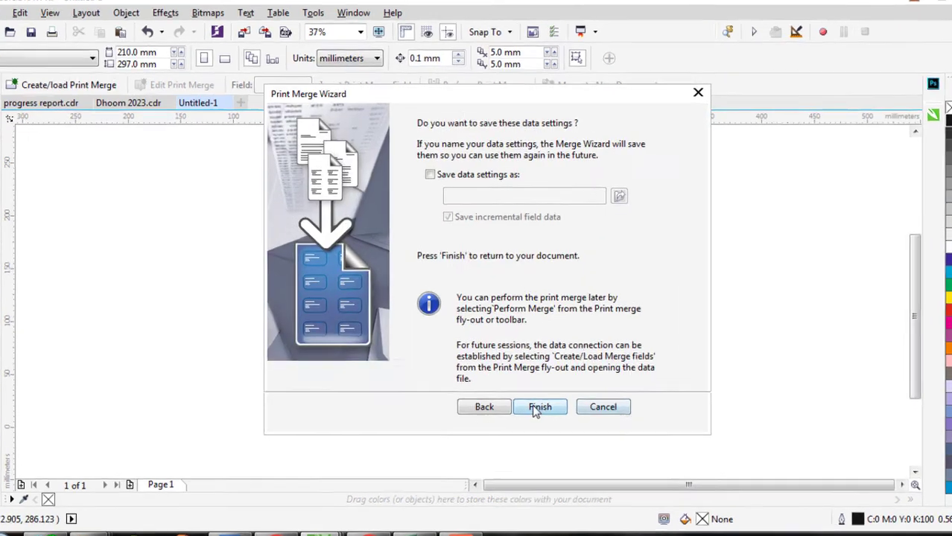
left_click(524, 392)
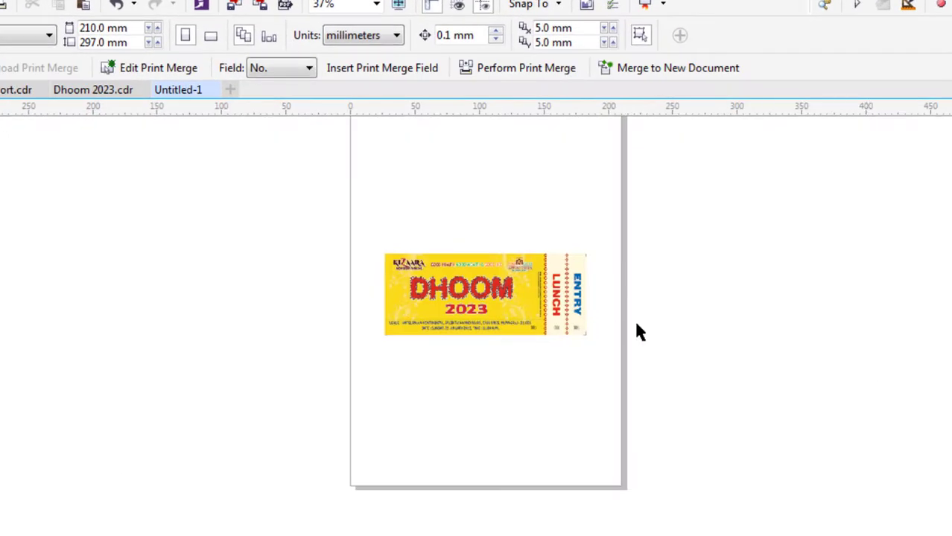
Step: Replace the 001 number on the yellow main part of the ticket with the No. print merge field
scroll(540, 328, "up", 4)
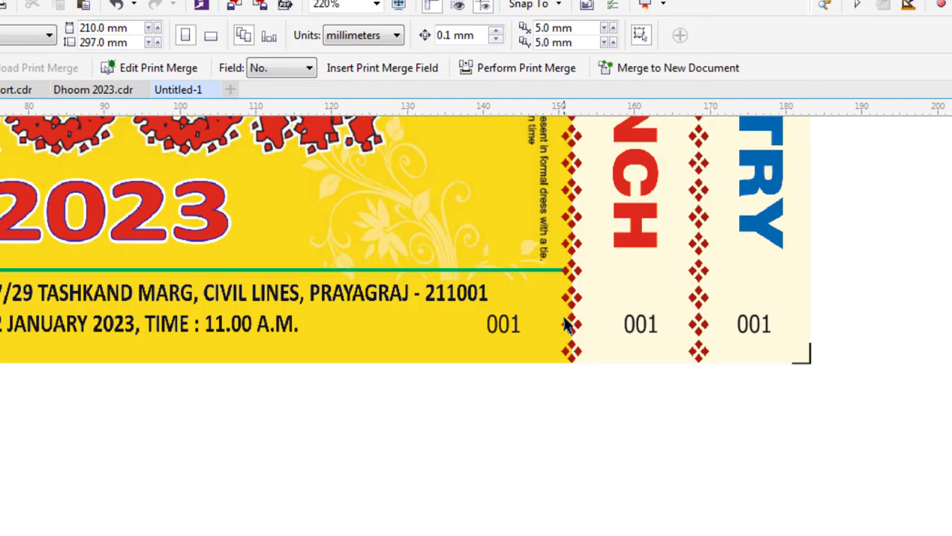
left_click(567, 326)
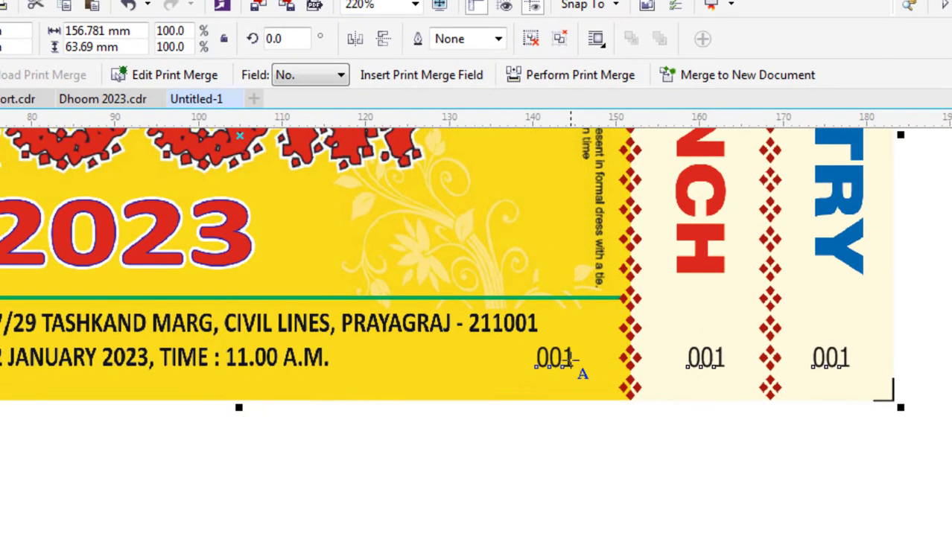
double_click(568, 359)
key("ctrl+a")
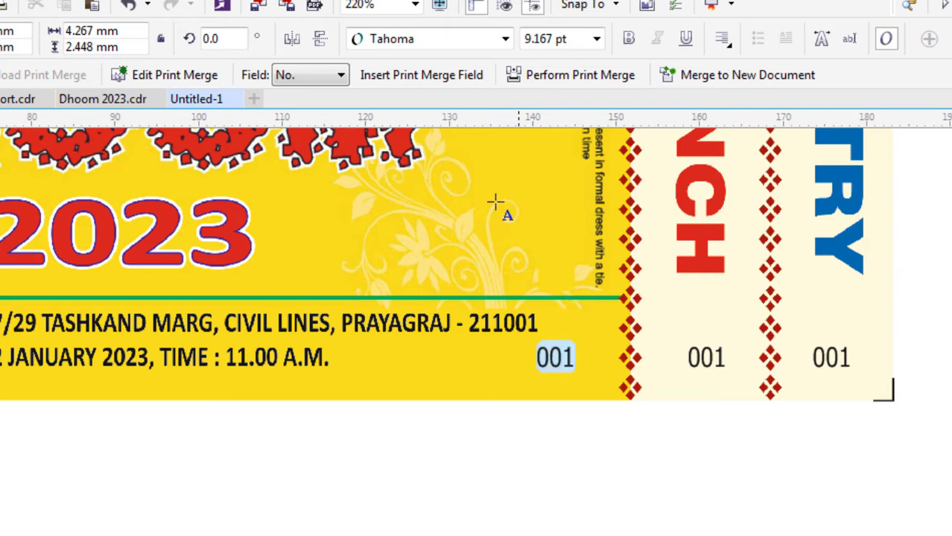
left_click(451, 74)
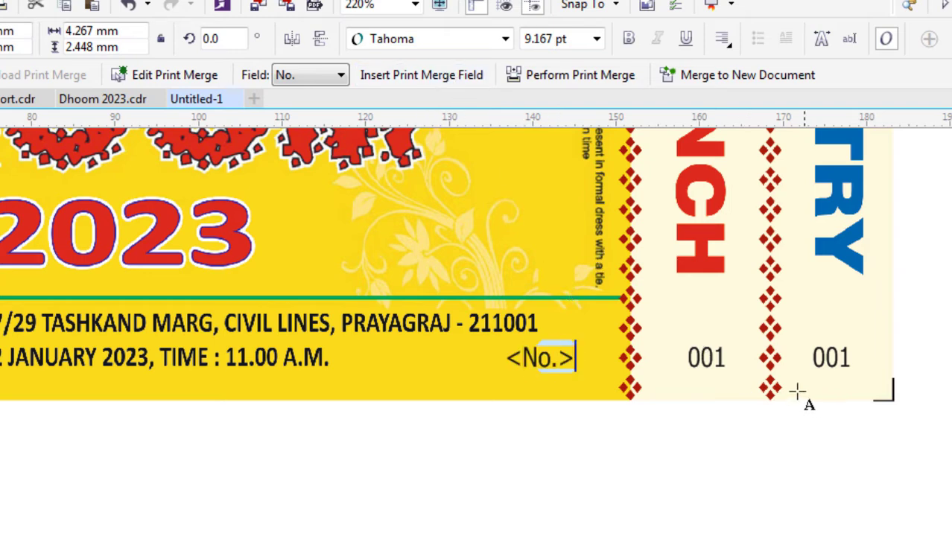
Step: Replace the 001 numbers on the LUNCH and ENTRY stubs with the No. print merge field
left_click(707, 358)
key("ctrl+a")
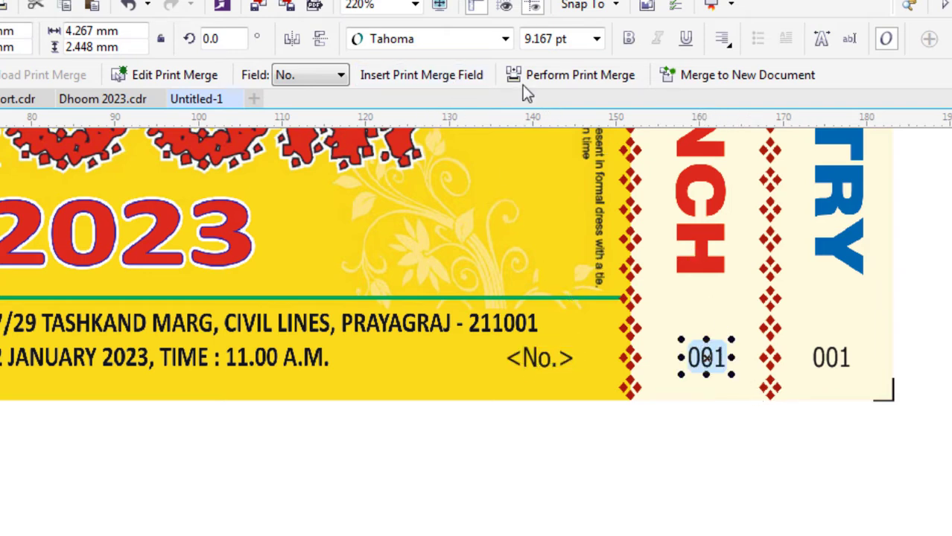
left_click(431, 80)
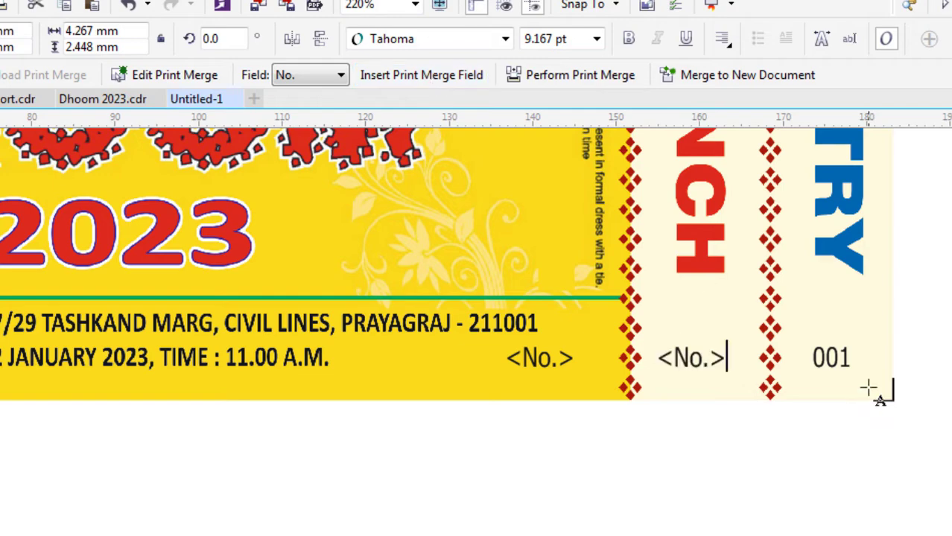
double_click(810, 333)
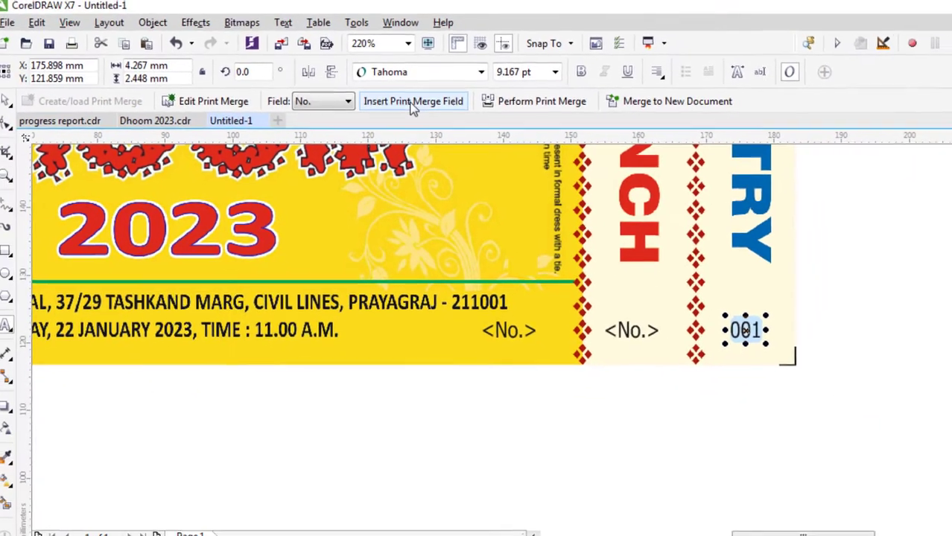
left_click(421, 74)
key("ctrl+space")
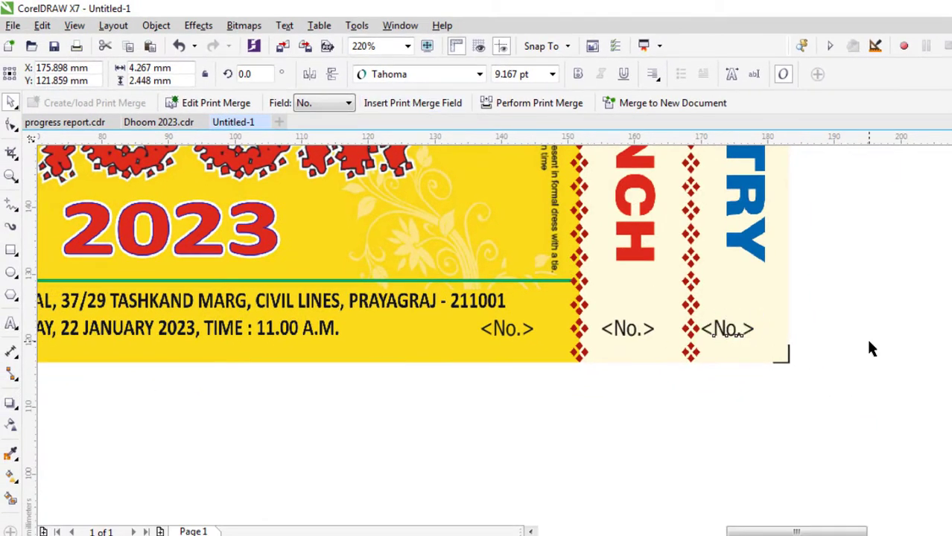
Step: Set the page width to match the ticket design's width, 156.781 mm
left_click(865, 337)
key("F4")
left_click(545, 253)
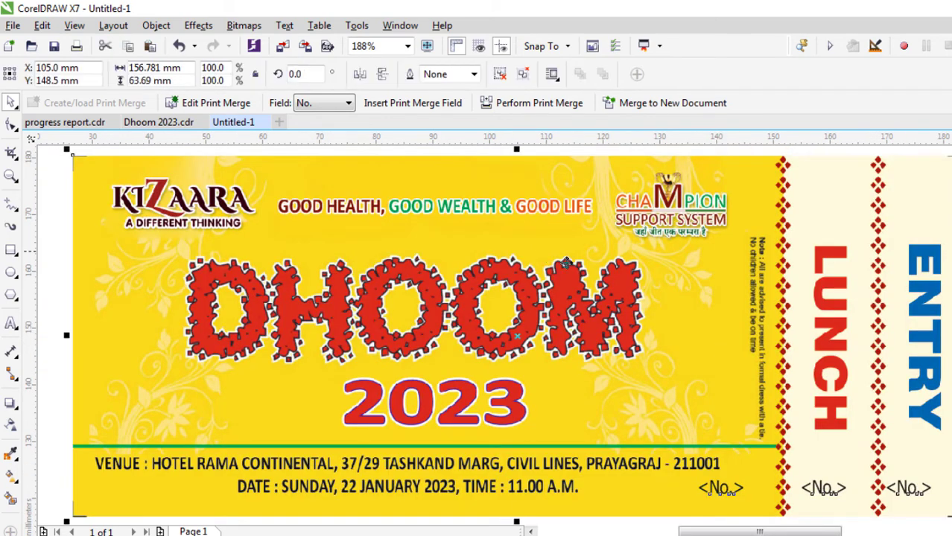
scroll(584, 277, "down", 1)
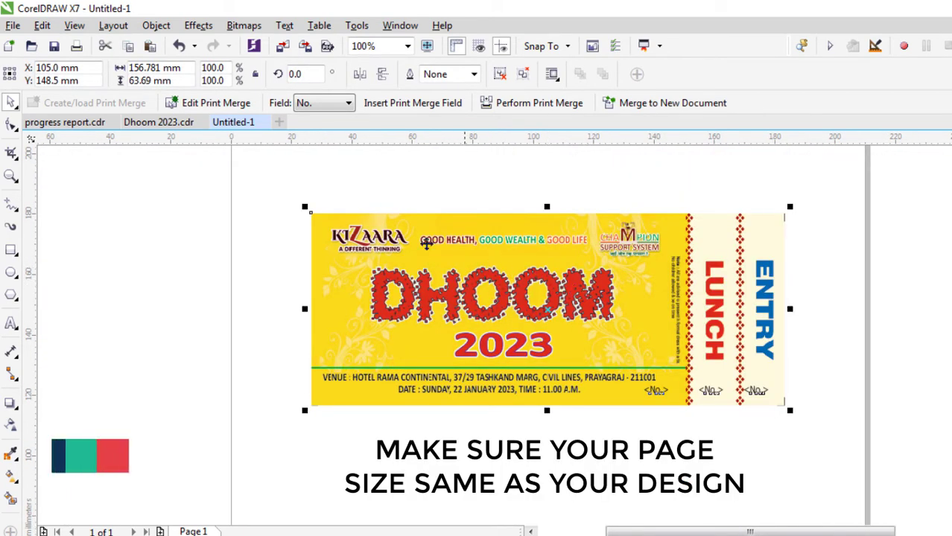
left_click_drag(277, 174, 905, 454)
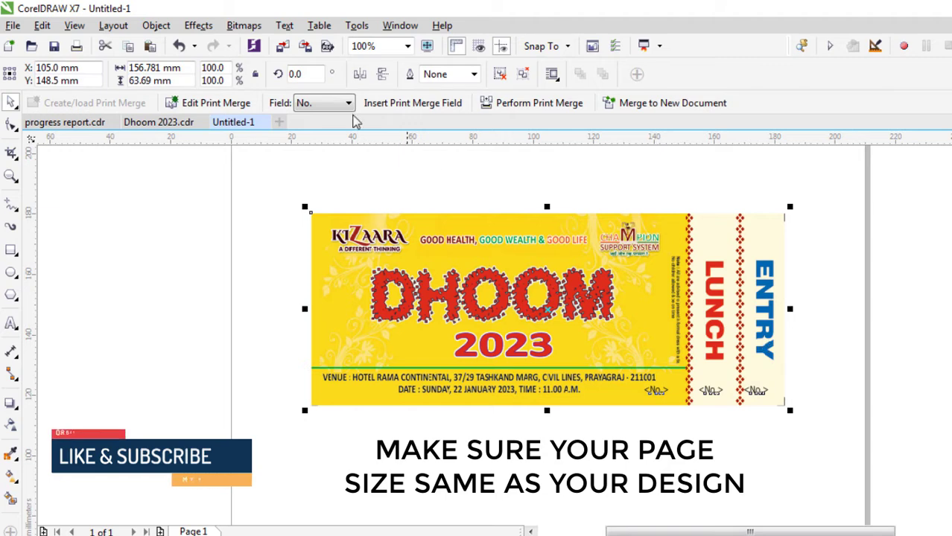
left_click_drag(173, 67, 47, 81)
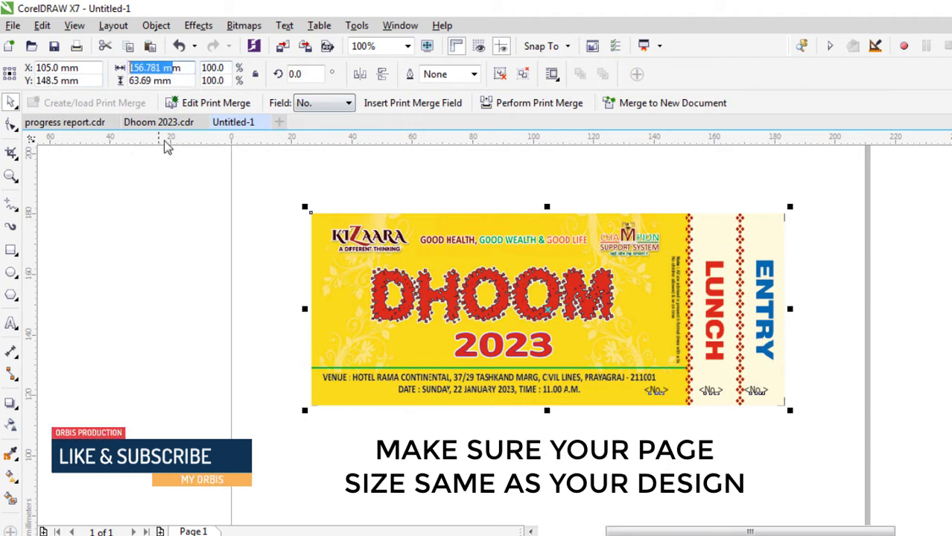
left_click(164, 195)
double_click(167, 68)
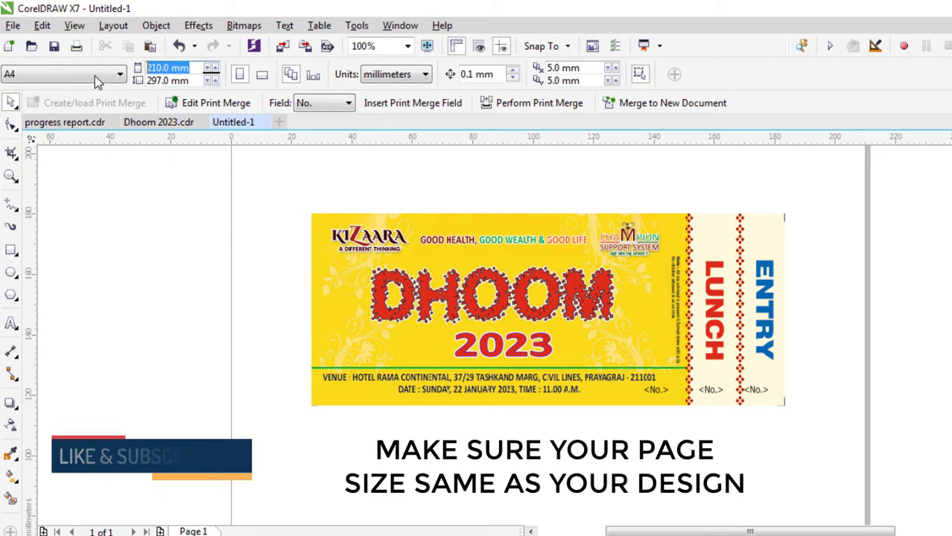
type("156.781 mm")
key("Return")
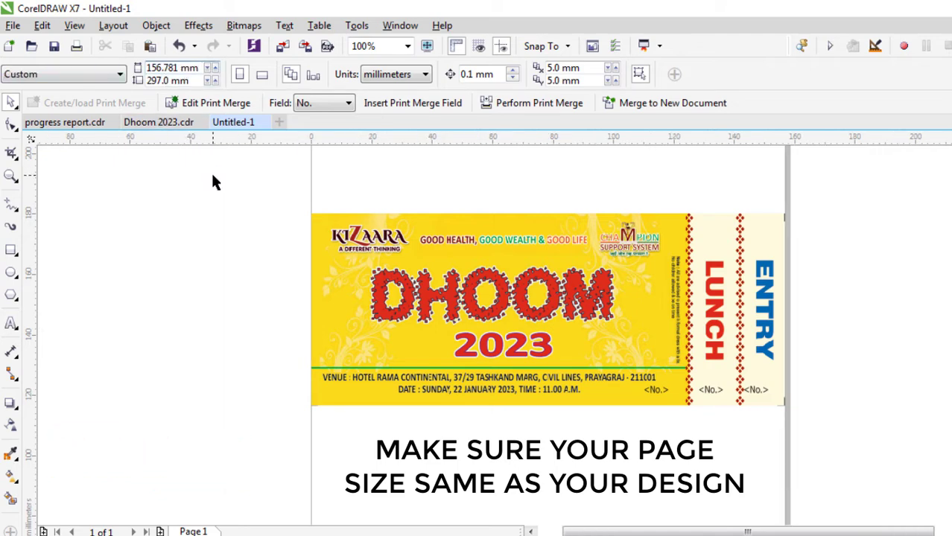
Step: Copy the ticket design's height into the page height, making it 63.69 mm
left_click(381, 242)
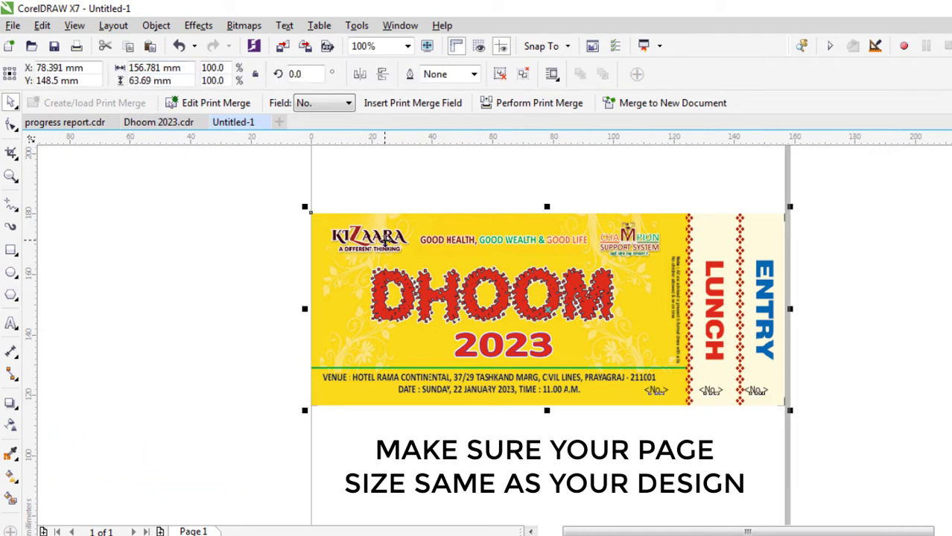
double_click(172, 79)
key("ctrl+c")
left_click(177, 200)
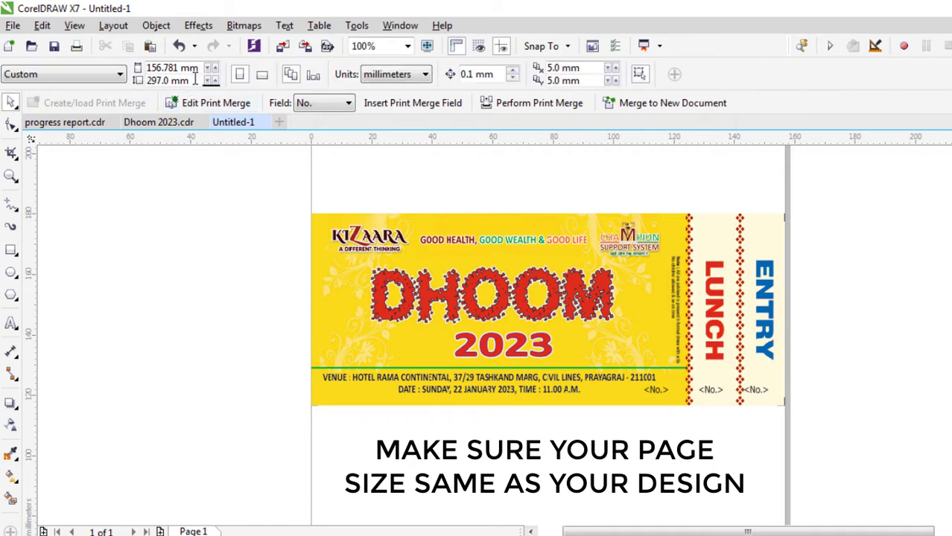
double_click(198, 80)
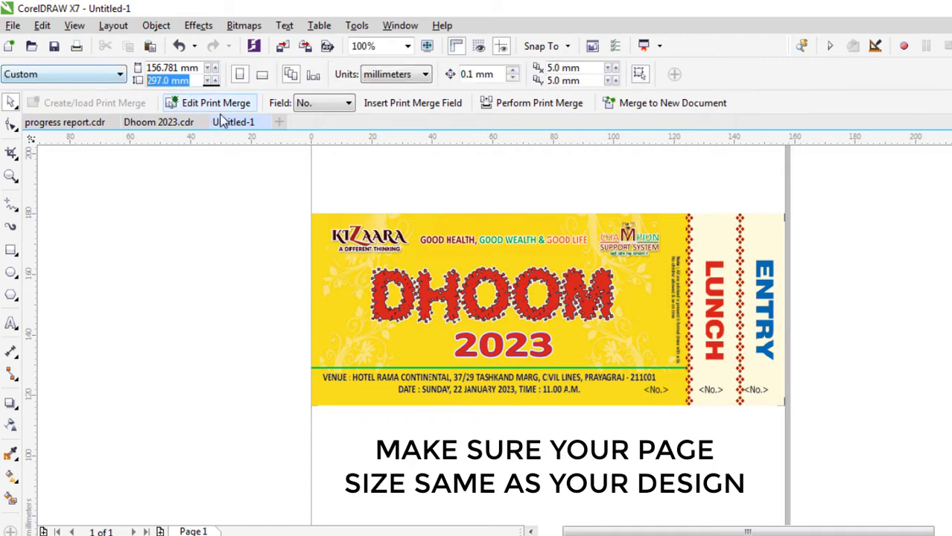
key("ctrl+v")
key("Return")
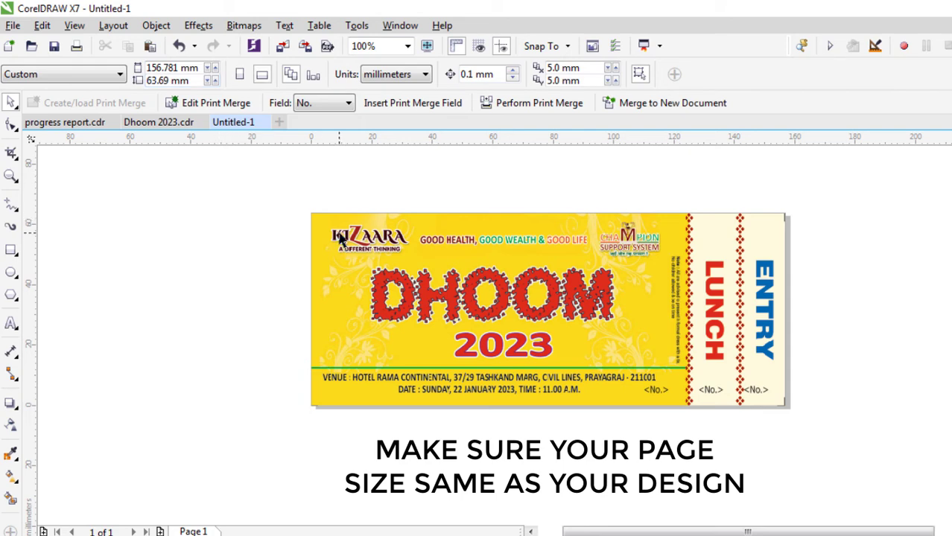
Step: Select the whole ticket and merge it with the number records into a new document
scroll(415, 254, "down", 1)
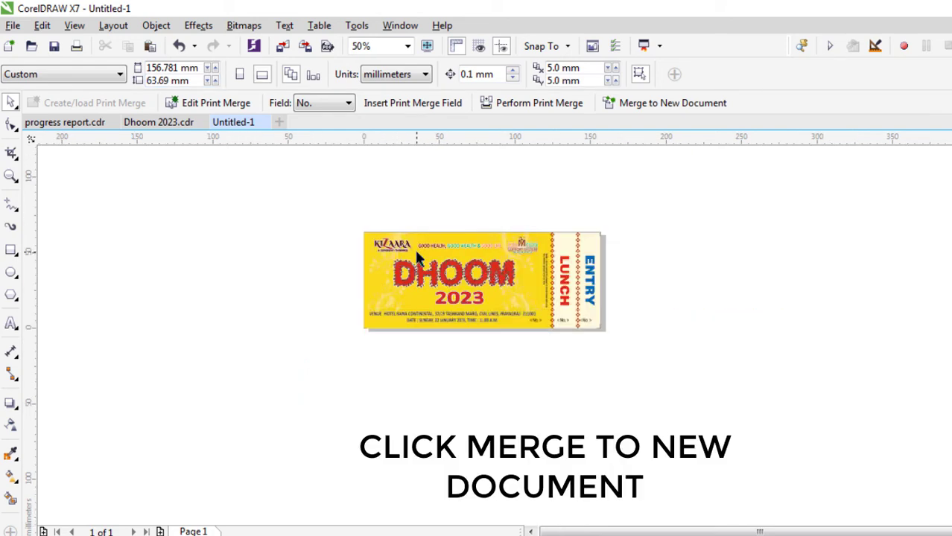
left_click_drag(281, 192, 755, 414)
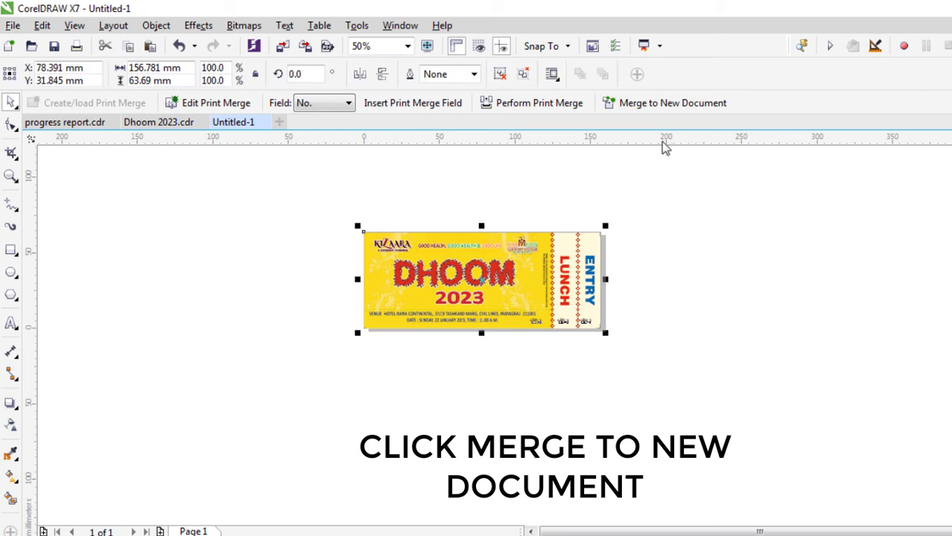
left_click(648, 108)
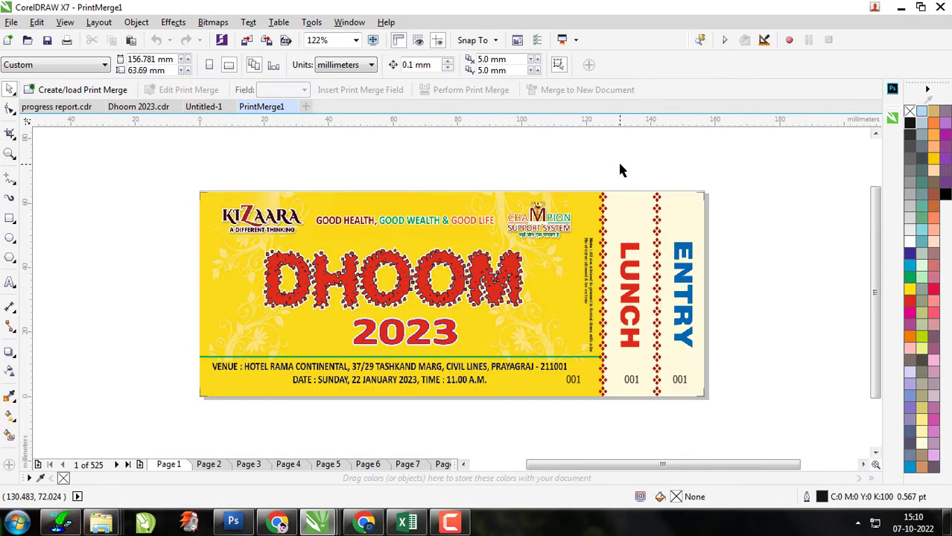
Step: Page through the first merged tickets, jump to the last page and page backwards to check the ticket numbering
scroll(446, 456, "down", 5)
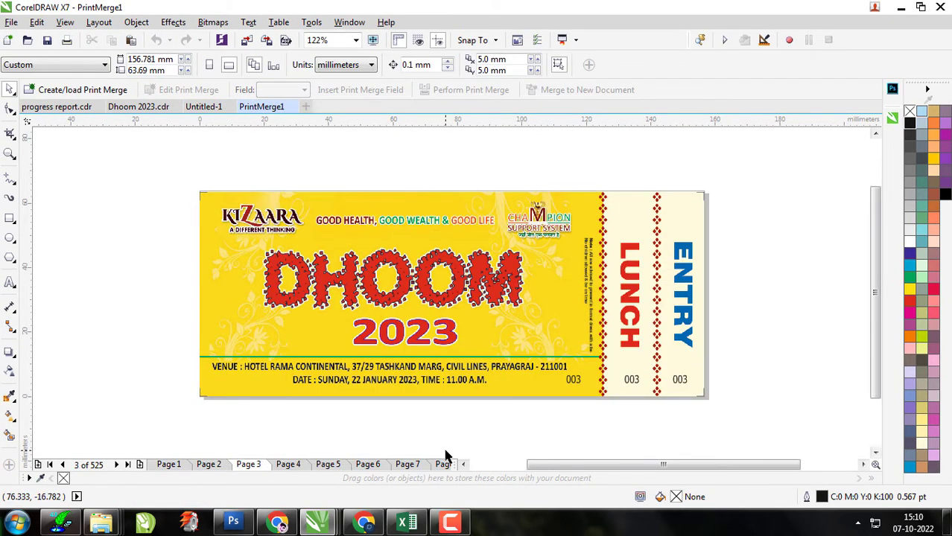
scroll(445, 456, "down", 11)
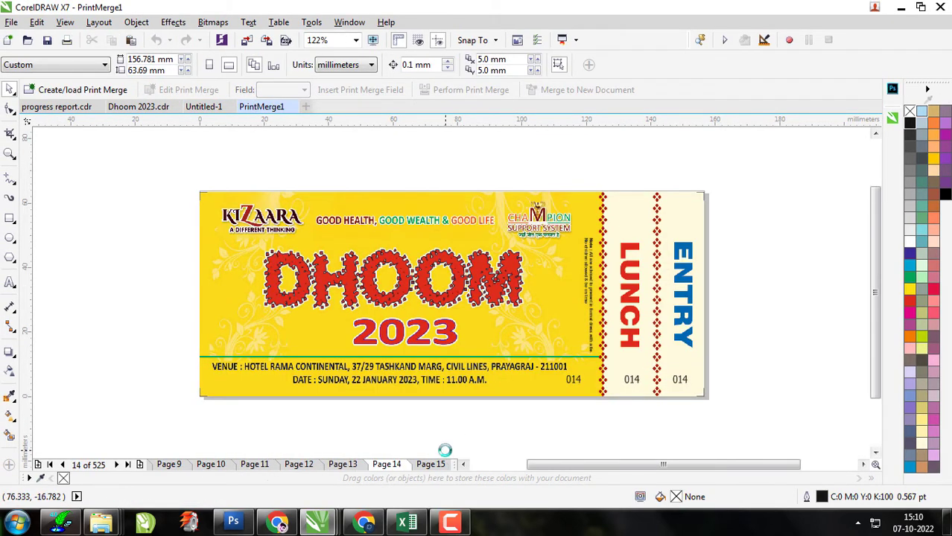
scroll(445, 455, "down", 3)
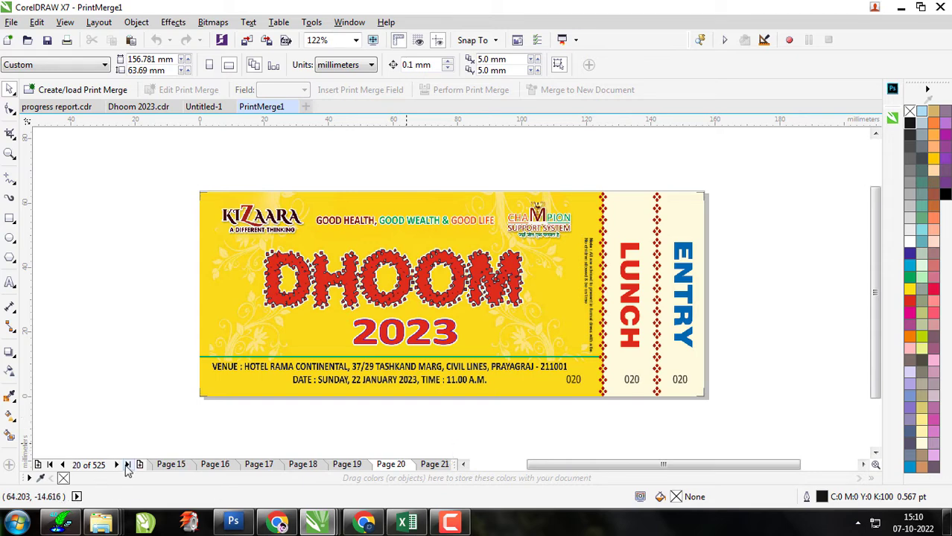
left_click(127, 465)
key("Page_Up")
key("Page_Up")
key("Page_Up")
key("Page_Up")
key("Page_Up")
key("Page_Up")
key("Page_Up")
key("Page_Up")
key("Page_Up")
key("Page_Up")
key("Page_Up")
key("Page_Up")
key("Page_Up")
key("Page_Up")
key("Page_Up")
key("Page_Up")
key("Page_Up")
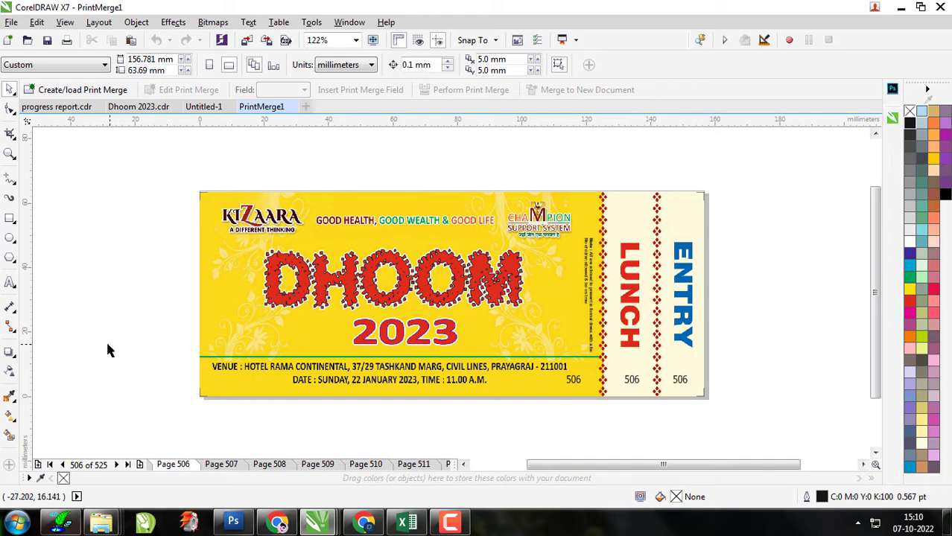
Step: Save the merged document to the Desktop as Dhoom 2023 in CDR format
left_click(47, 40)
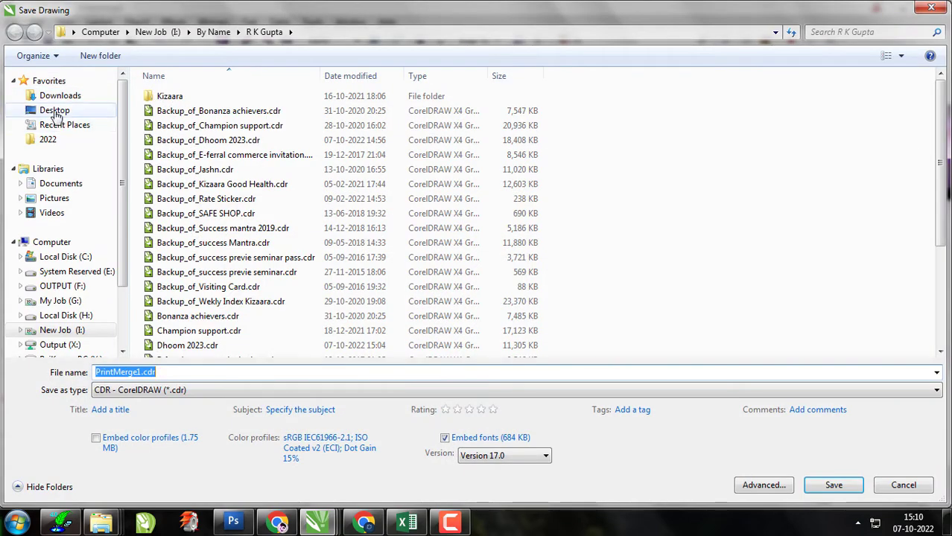
left_click(55, 110)
left_click(209, 373)
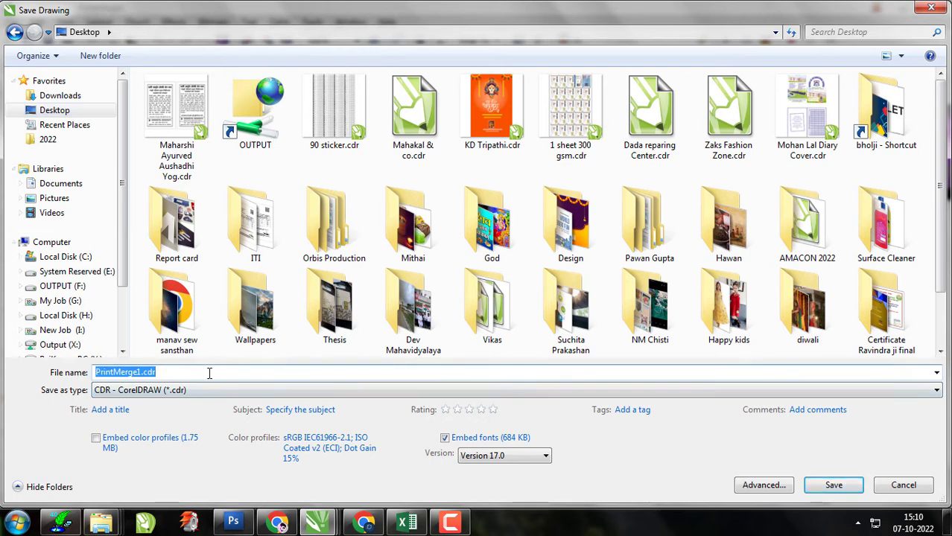
type("Dhoom")
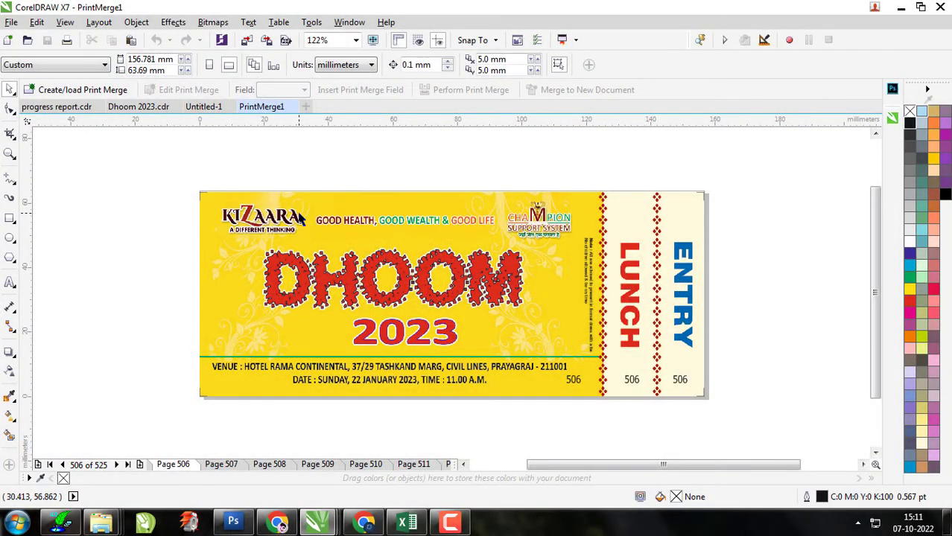
Step: Close the merged document, Untitled-1 without saving its changes, the original Dhoom 2023.cdr and progress report.cdr
left_click(291, 107)
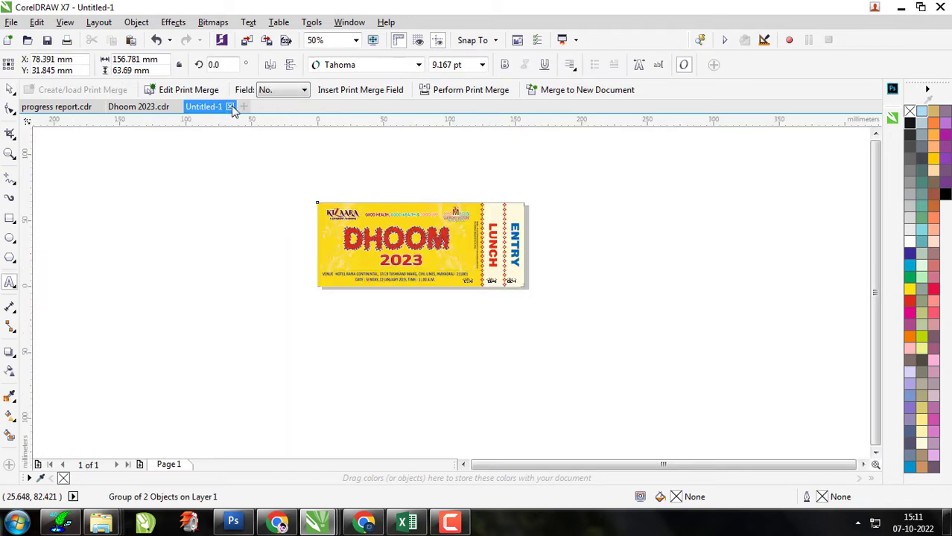
left_click(230, 107)
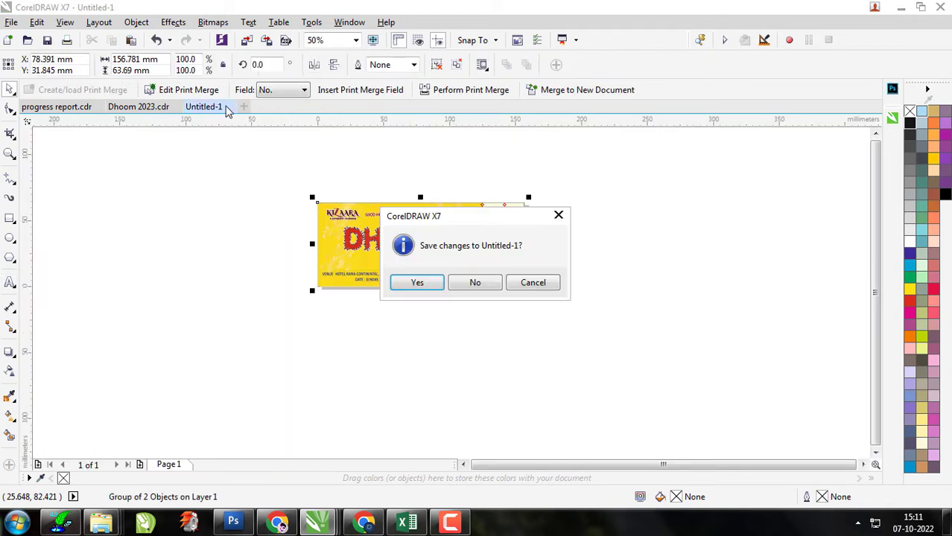
left_click(491, 289)
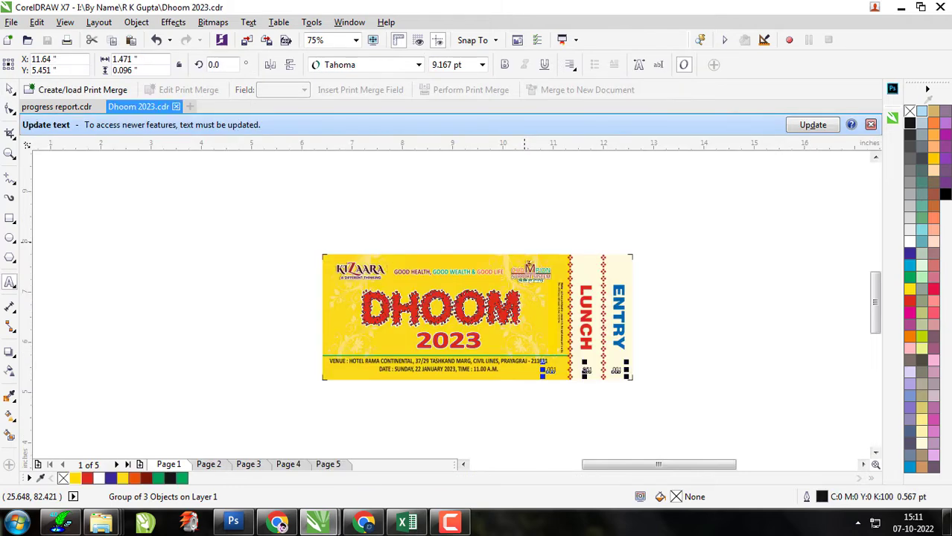
left_click(176, 106)
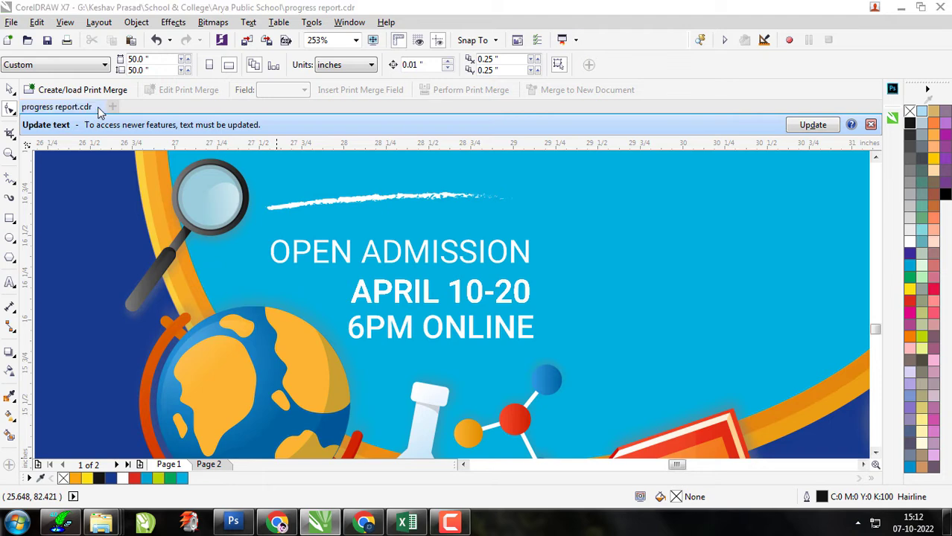
left_click(99, 108)
left_click(440, 286)
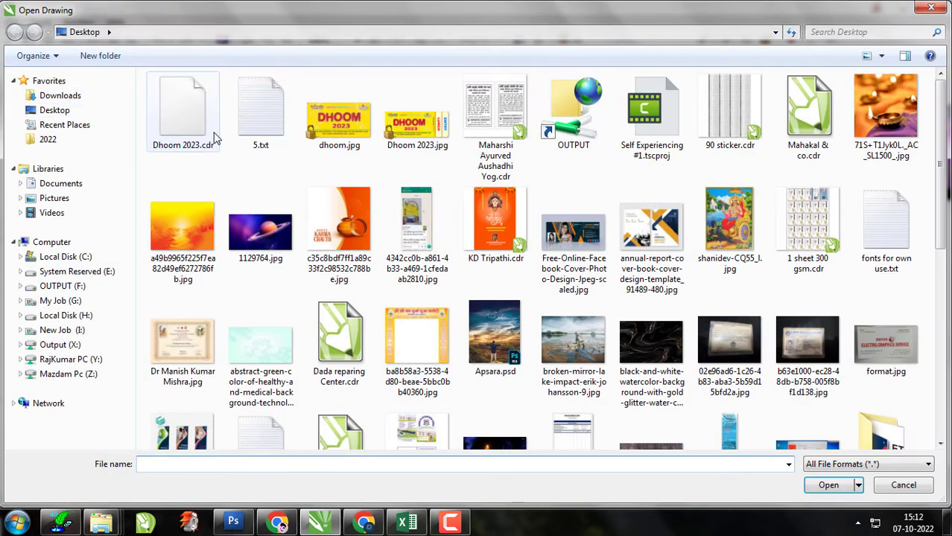
Step: Open the merged file Dhoom 2023.cdr from the Desktop
left_click(174, 124)
double_click(167, 129)
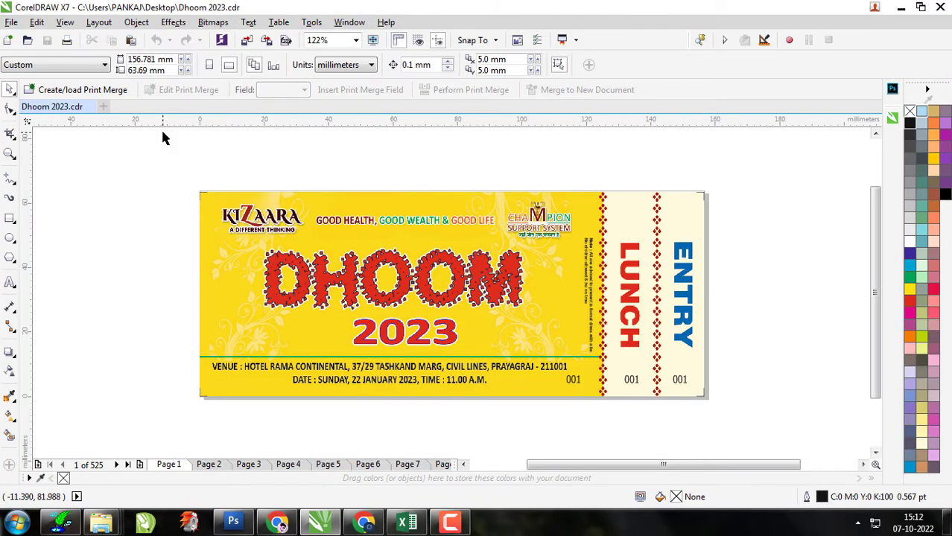
Step: Set up printing to Adobe PDF with the 13 x 19 Digital Print page size
key("ctrl+p")
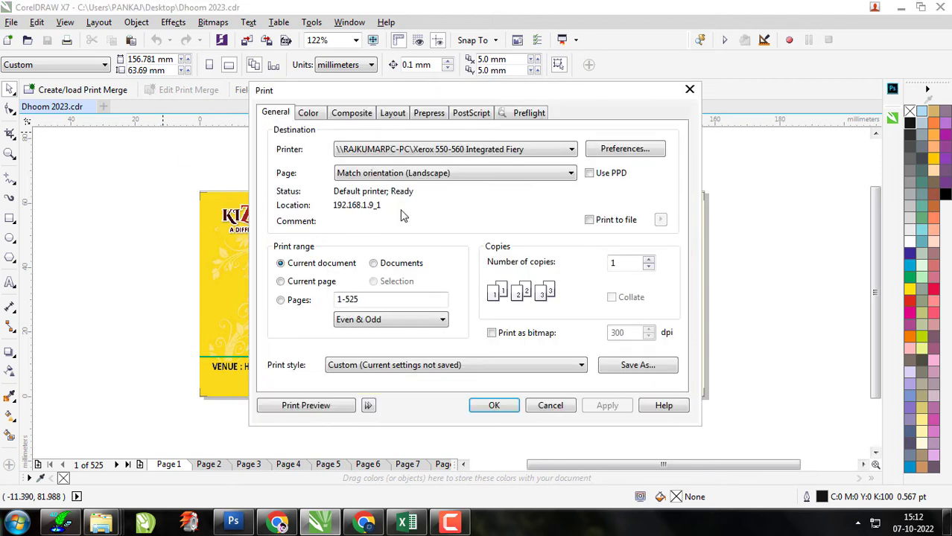
left_click(517, 153)
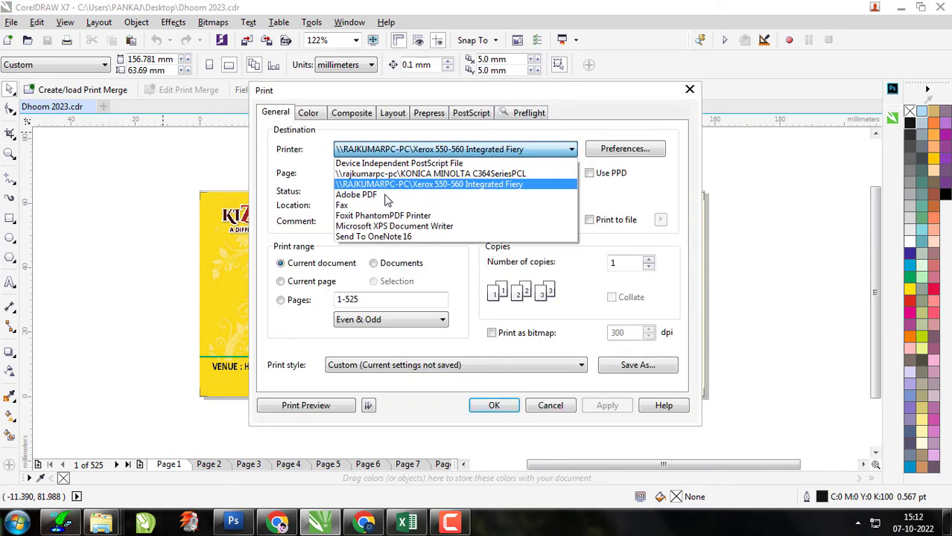
left_click(357, 194)
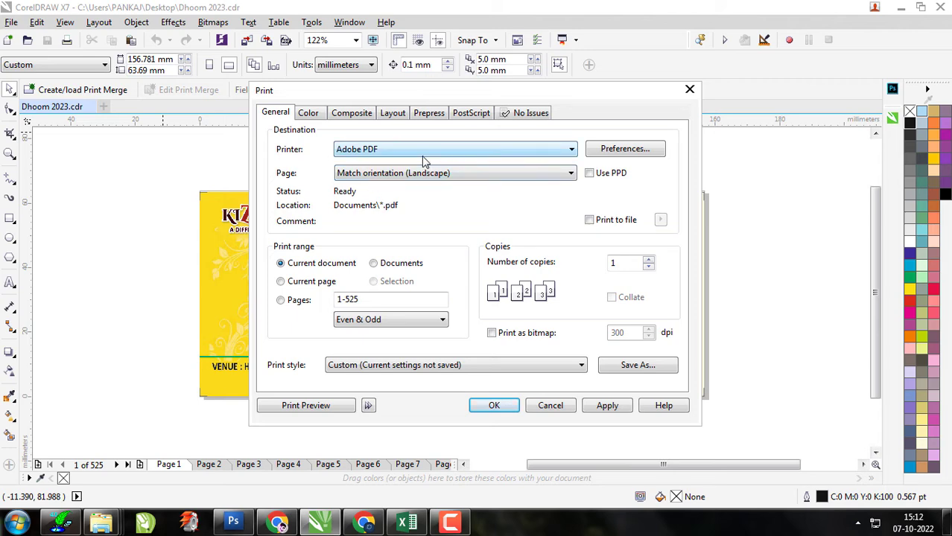
left_click(625, 151)
left_click(554, 303)
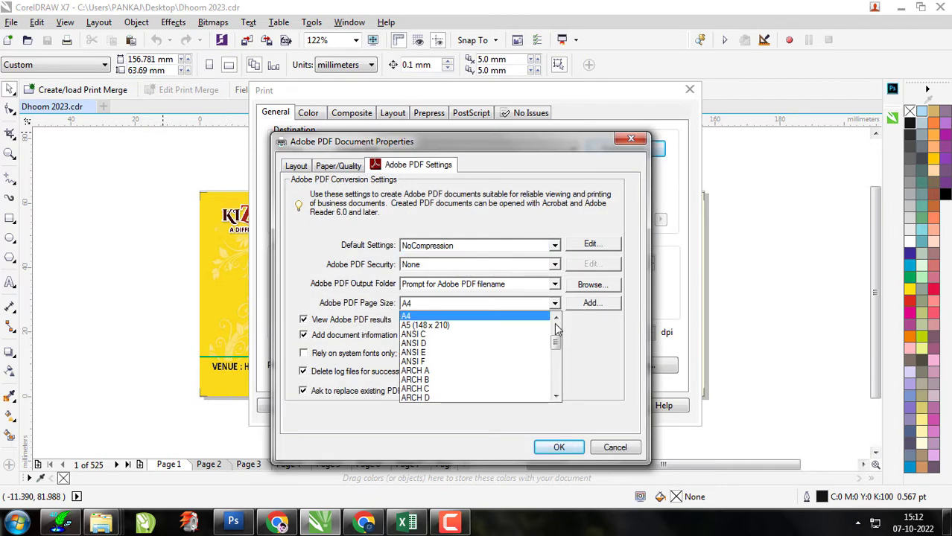
left_click_drag(557, 342, 557, 328)
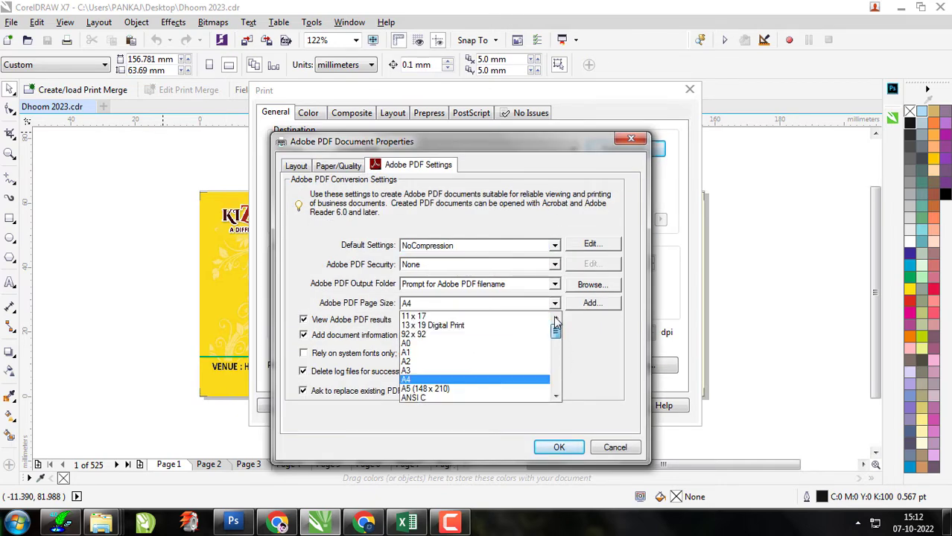
left_click(491, 328)
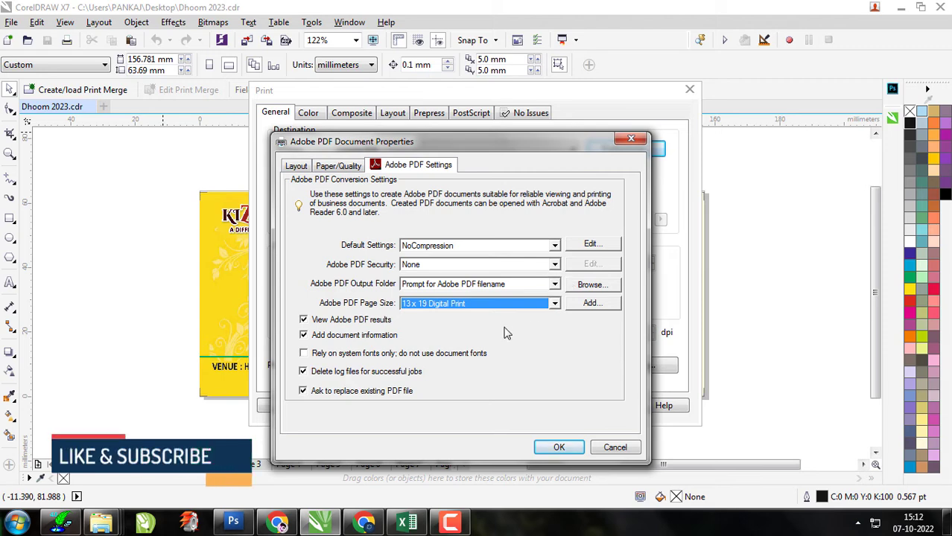
left_click(557, 447)
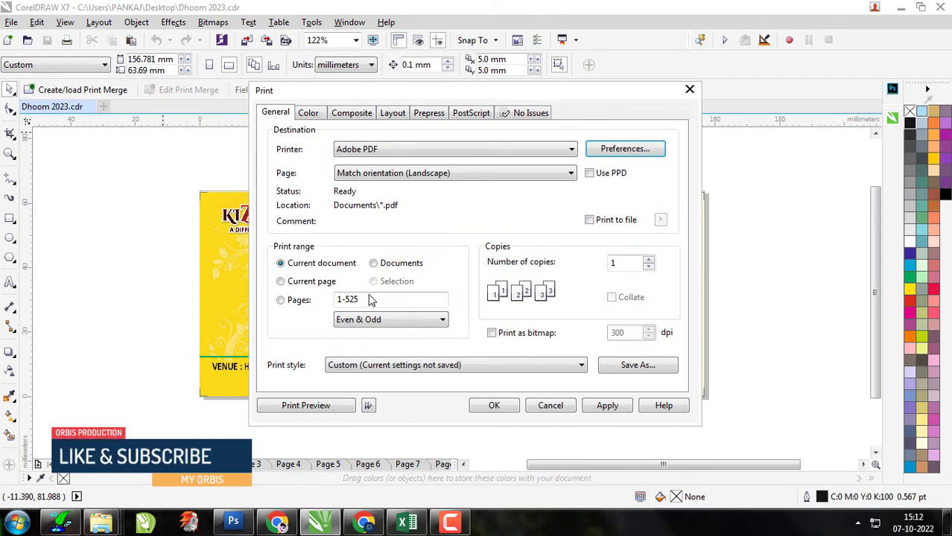
Step: In the print preview, set the imposition layout to 3 tickets across and 5 down per sheet
left_click(306, 406)
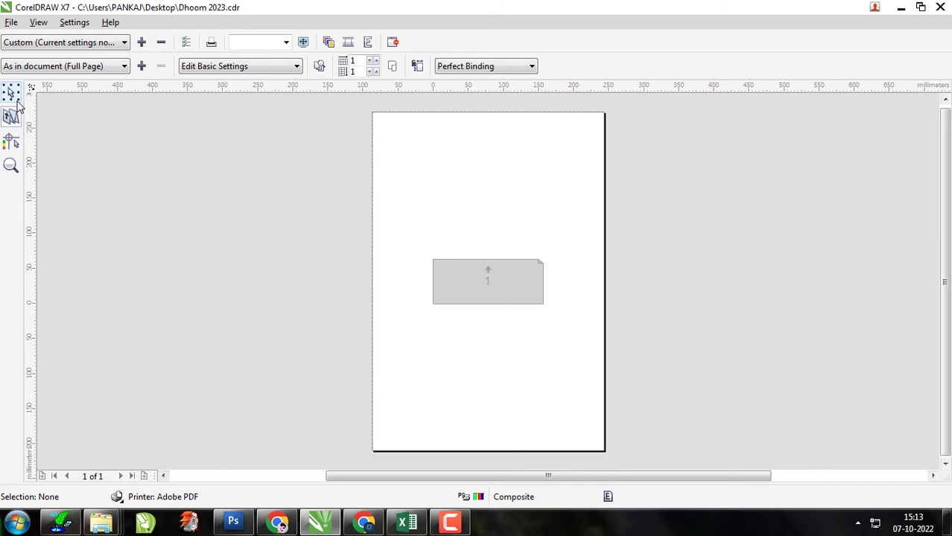
left_click(376, 60)
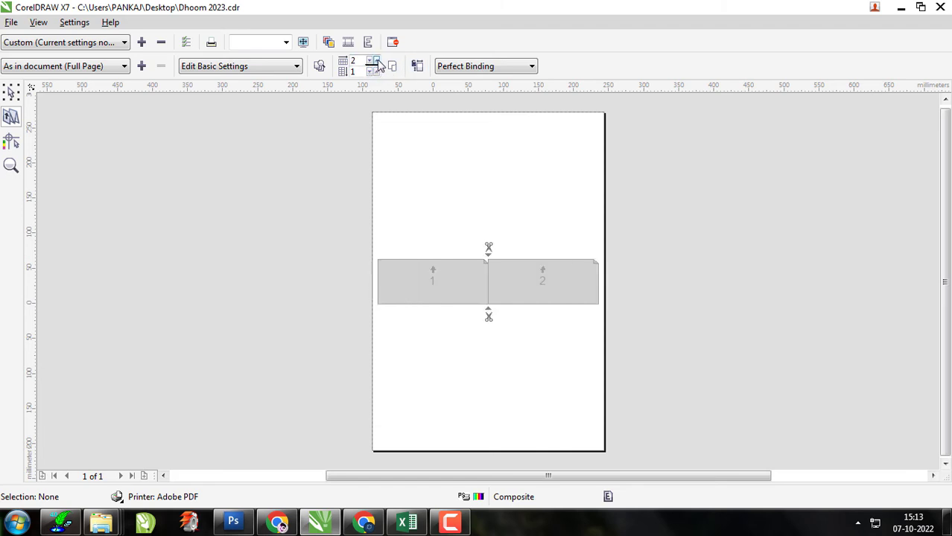
left_click(376, 60)
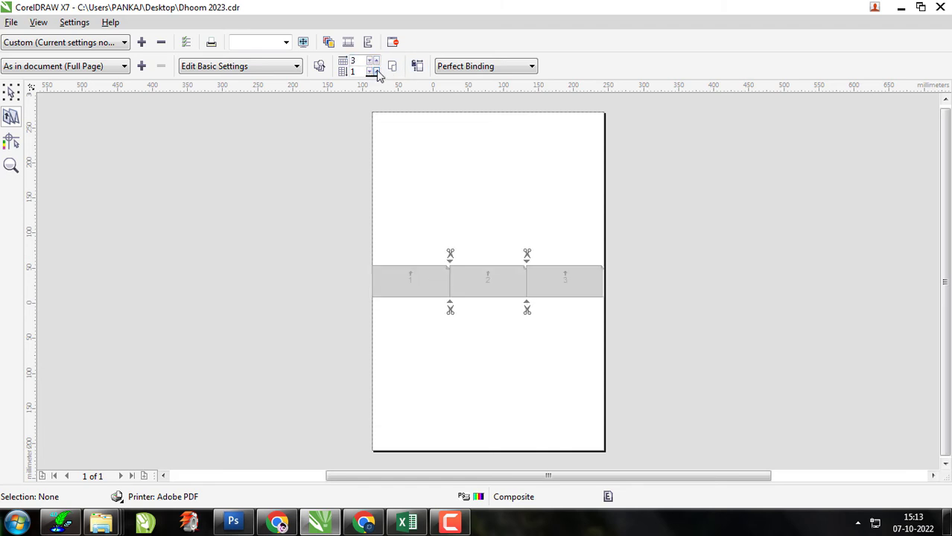
left_click(377, 71)
left_click(376, 71)
left_click(376, 71)
left_click(376, 70)
left_click(376, 71)
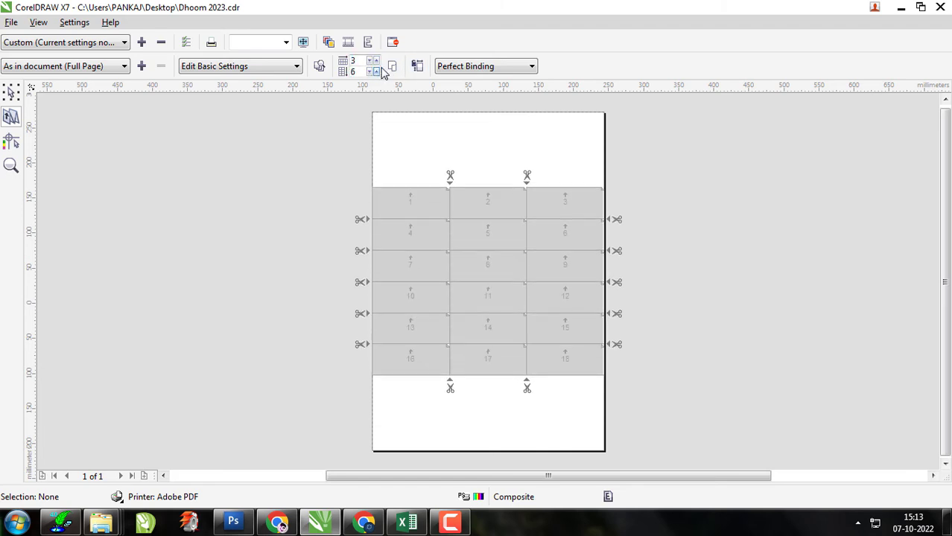
left_click(369, 72)
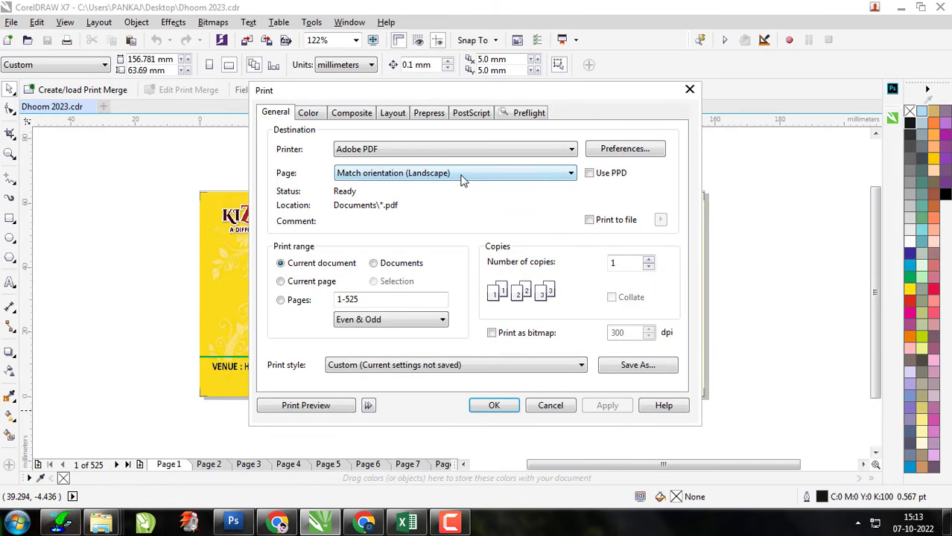
Step: Set the print page to Match orientation (Landscape), check the imposed sheets in the preview and close it
left_click(461, 179)
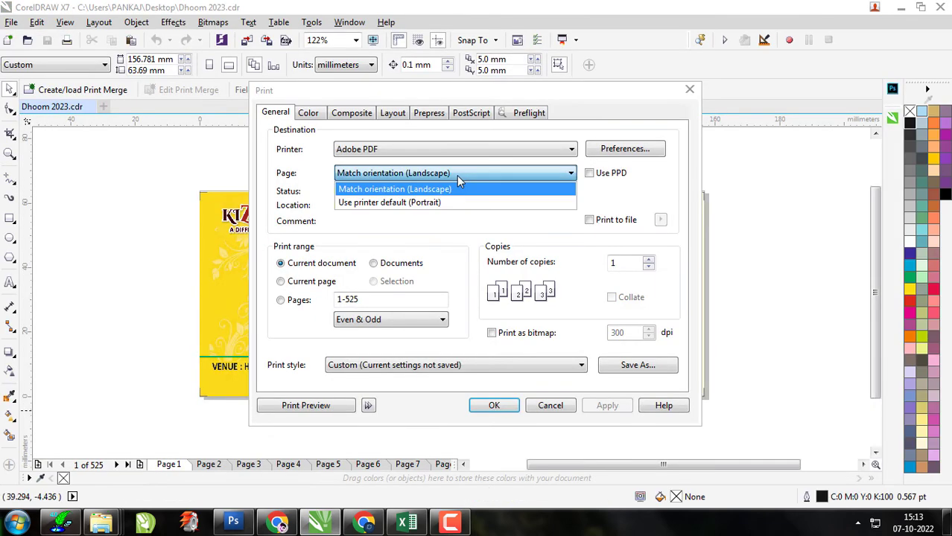
left_click(436, 193)
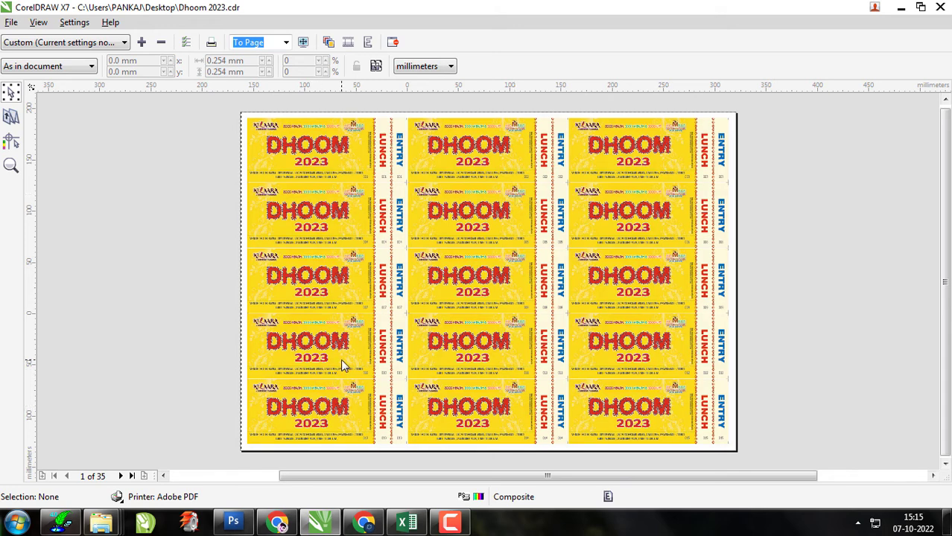
left_click(393, 43)
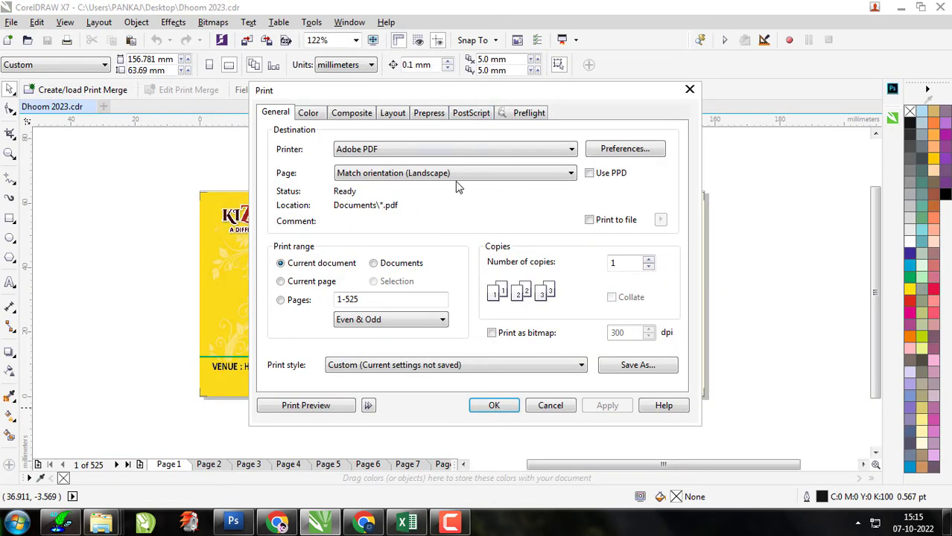
Step: Print the imposed tickets to a PDF on the Desktop, adding "Print" and "300 gsm" after Dhoom 2023 in the file name
left_click(507, 409)
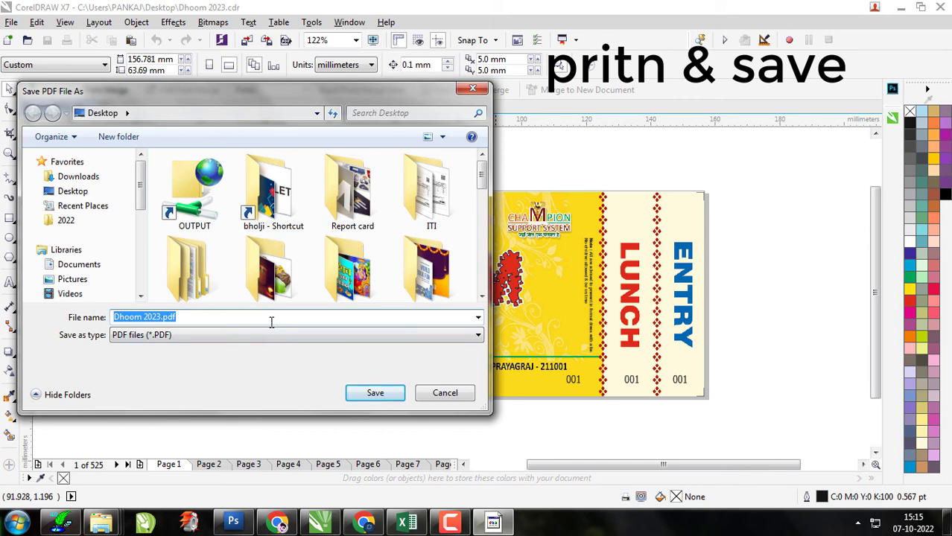
left_click(271, 321)
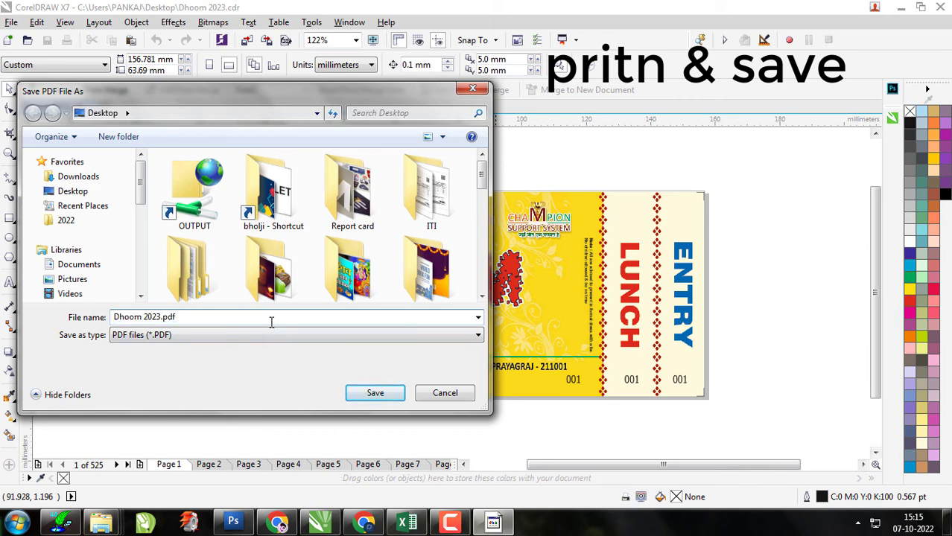
key("Left")
key("Left")
key("Left")
key("Left")
type("300 gsm")
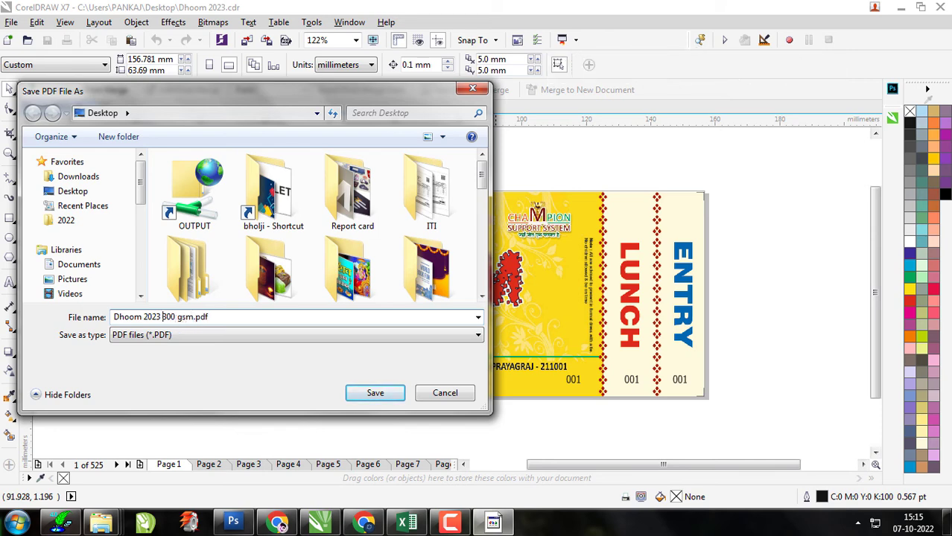
type("1")
key("BackSpace")
type("13x")
key("BackSpace")
key("BackSpace")
key("BackSpace")
type("Print")
key("Return")
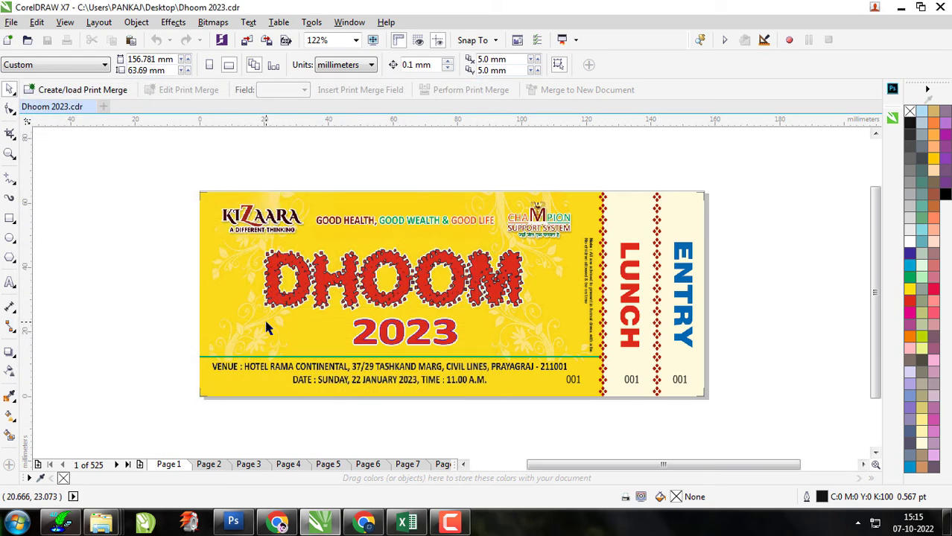